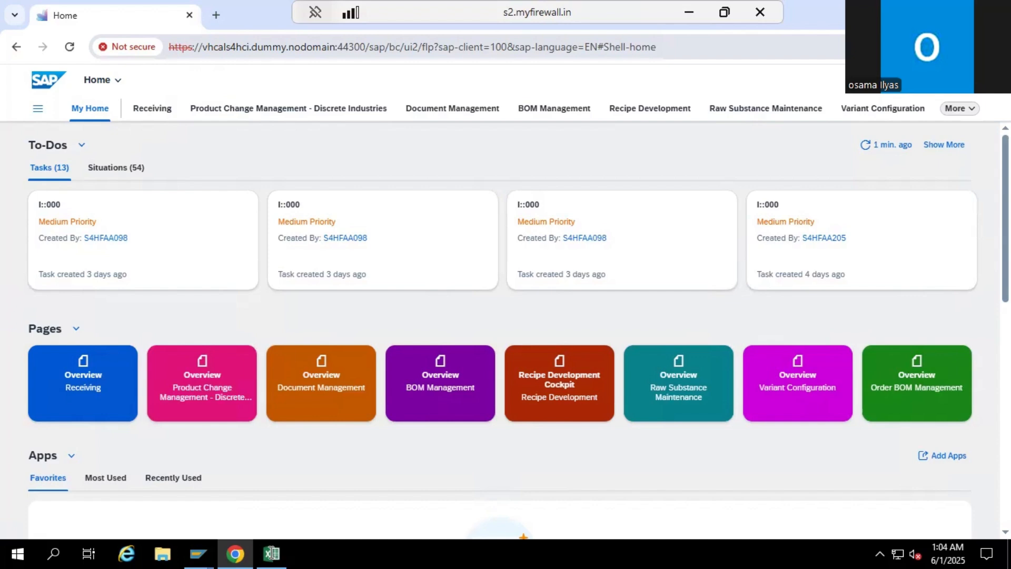
Step: Switch to the Excel workbook and enter the label Asset in C3 with XXX in D3
{"action": "left_click", "coordinate": [275, 548]}
{"action": "left_click", "coordinate": [186, 137]}
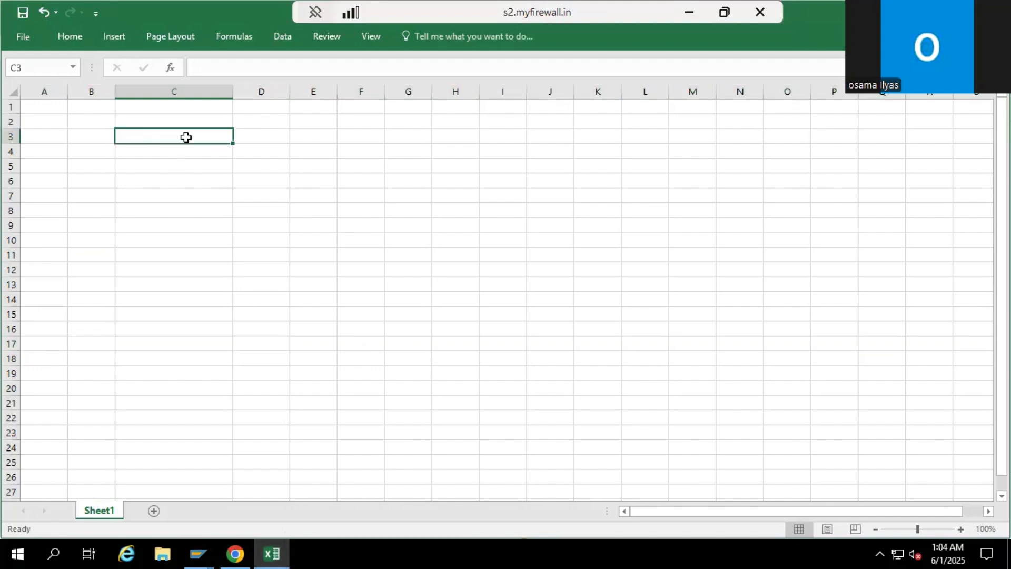
{"action": "type", "text": "asc"}
{"action": "key", "text": "BackSpace"}
{"action": "key", "text": "BackSpace"}
{"action": "key", "text": "BackSpace"}
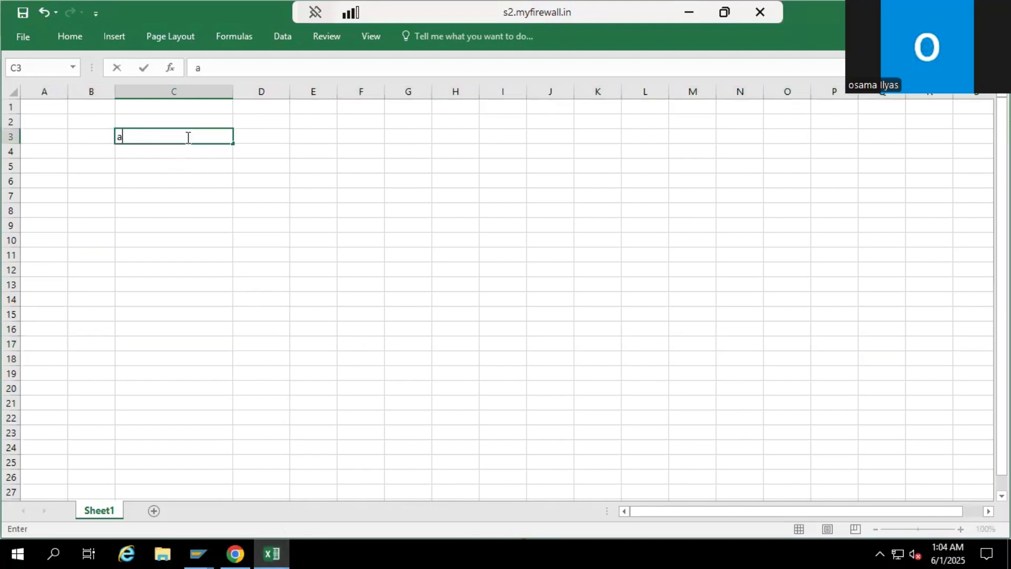
{"action": "type", "text": "Asset"}
{"action": "key", "text": "Tab"}
{"action": "type", "text": "XXX"}
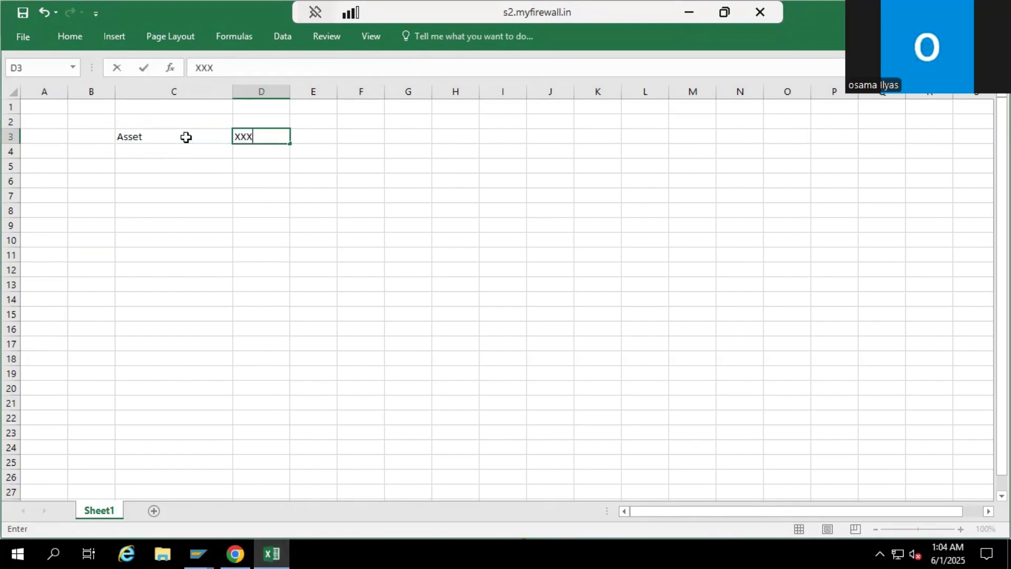
{"action": "key", "text": "Return"}
Step: Enter the label Life in C4 with the value 5 Year beside it in D4
{"action": "type", "text": "RFE"}
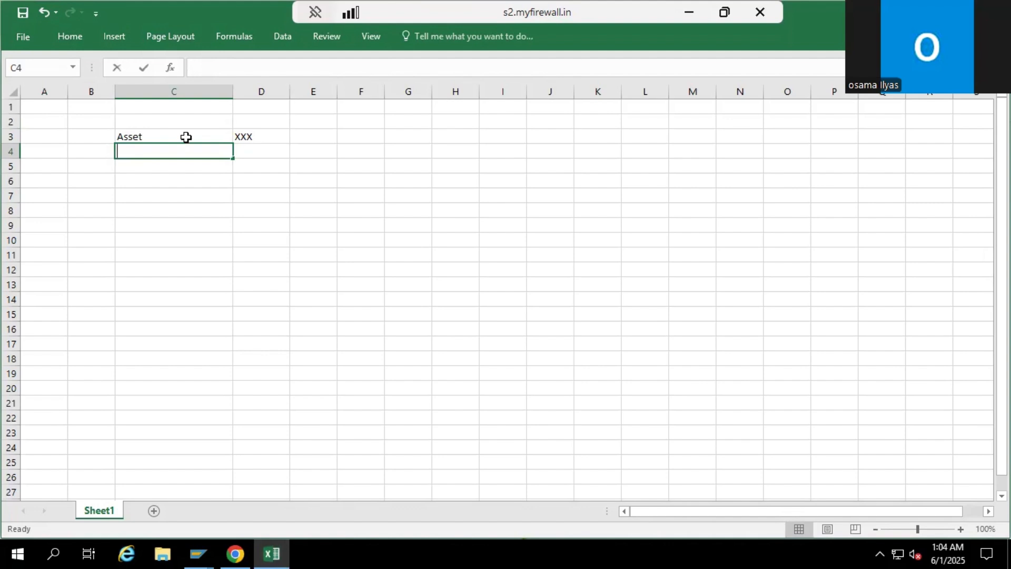
{"action": "key", "text": "BackSpace"}
{"action": "key", "text": "BackSpace"}
{"action": "key", "text": "BackSpace"}
{"action": "type", "text": "Life"}
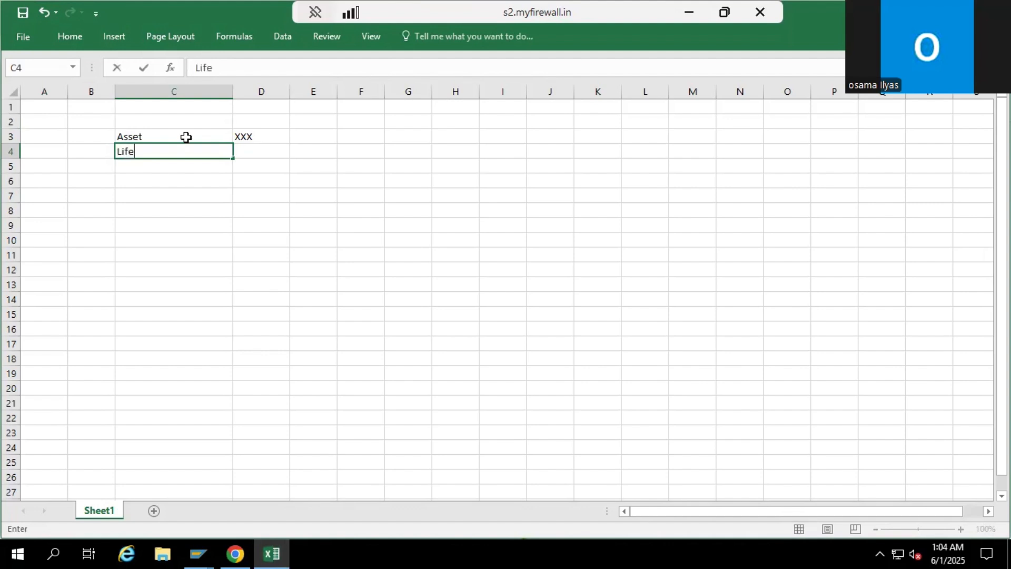
{"action": "key", "text": "Tab"}
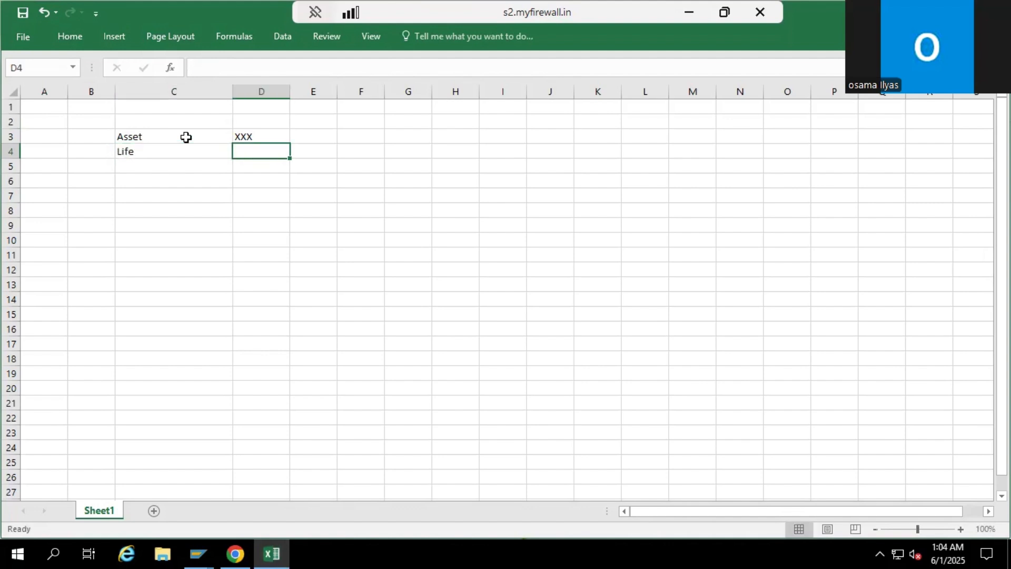
{"action": "type", "text": "5 Year"}
{"action": "key", "text": "Return"}
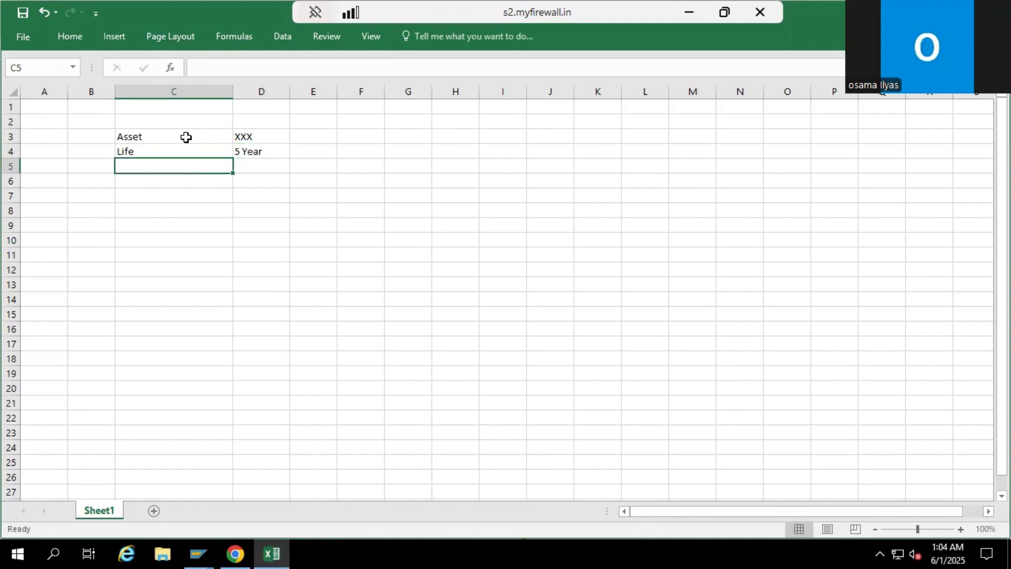
Step: Add a Month label in C5 and calculate the months in D5 with the formula =5*12
{"action": "type", "text": "Month"}
{"action": "key", "text": "Tab"}
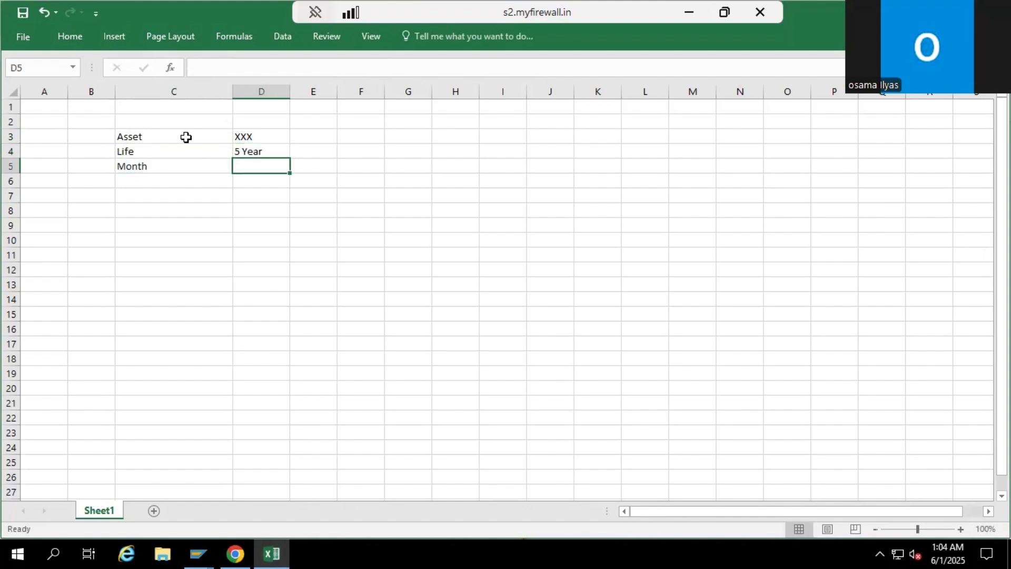
{"action": "type", "text": "=6"}
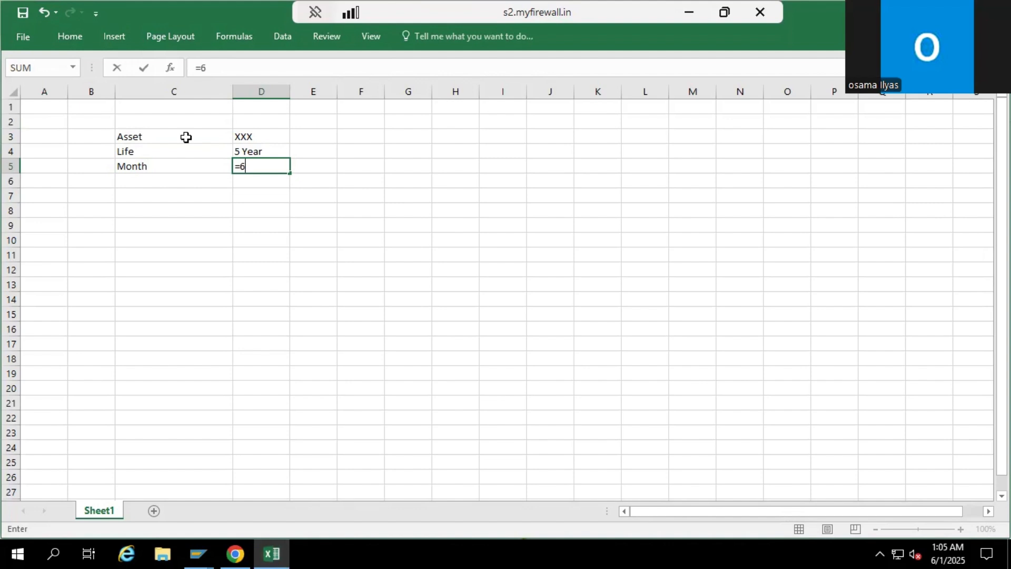
{"action": "key", "text": "BackSpace"}
{"action": "type", "text": "5*12"}
{"action": "key", "text": "Return"}
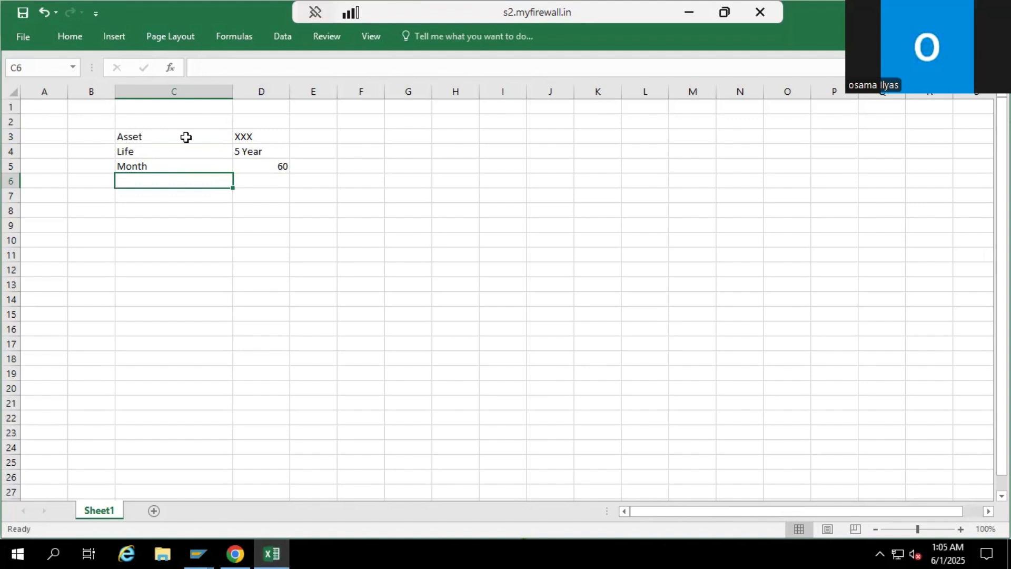
Step: Enter the label Capitalization Date in C6 and the date 01/01/2024 in D6
{"action": "type", "text": "C"}
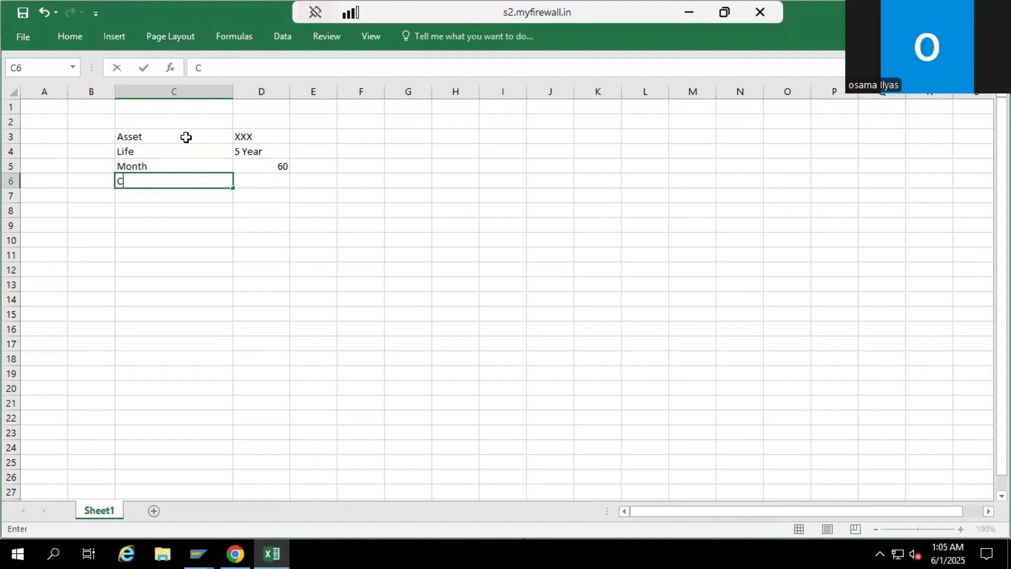
{"action": "type", "text": "apitalization Date"}
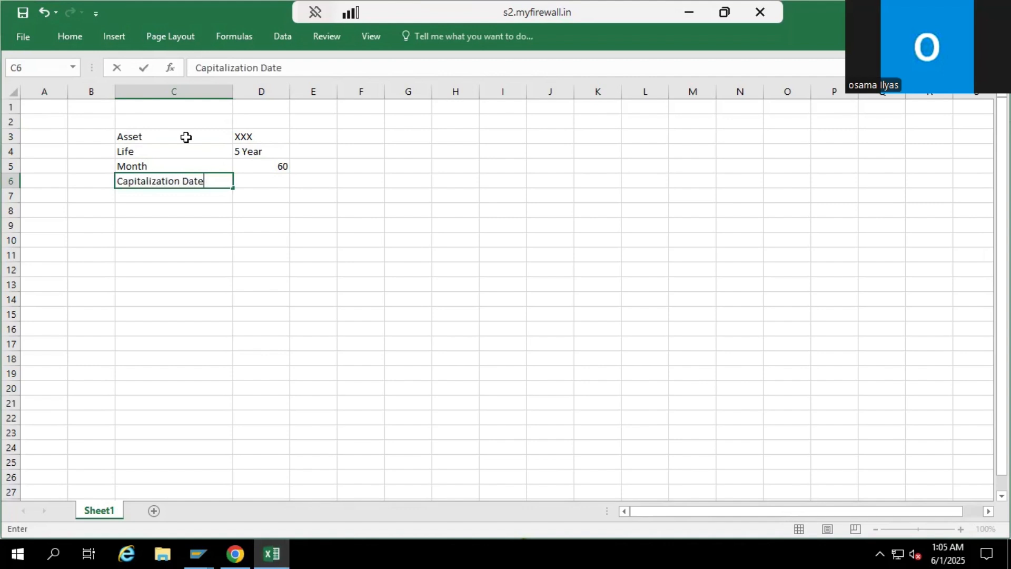
{"action": "key", "text": "Return"}
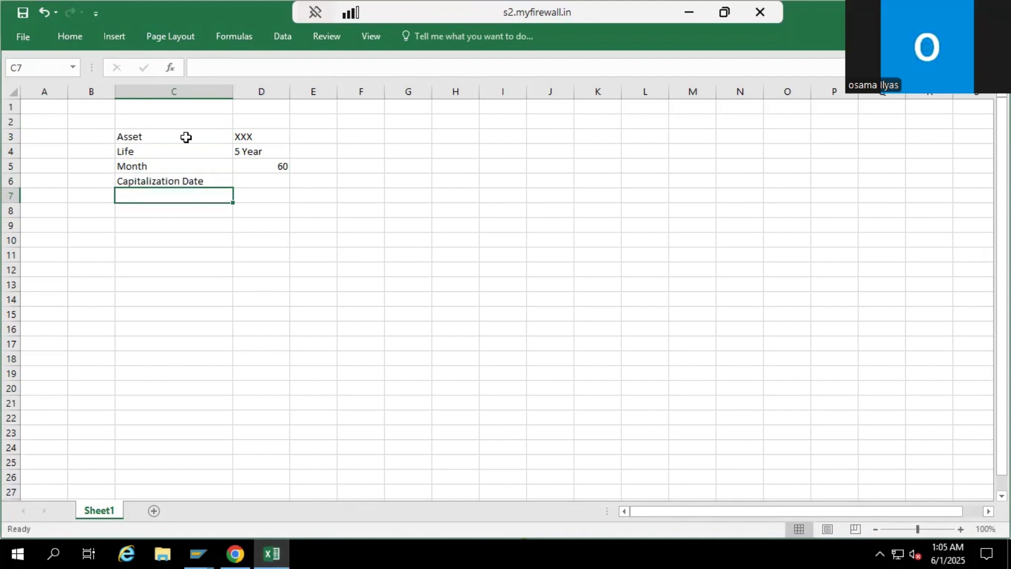
{"action": "key", "text": "Up"}
{"action": "key", "text": "Right"}
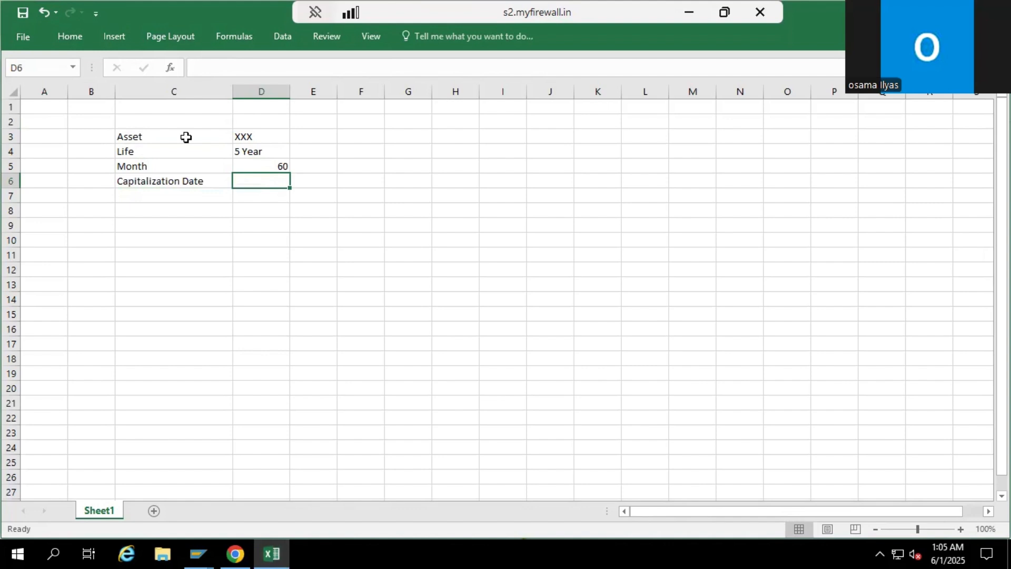
{"action": "type", "text": "01/"}
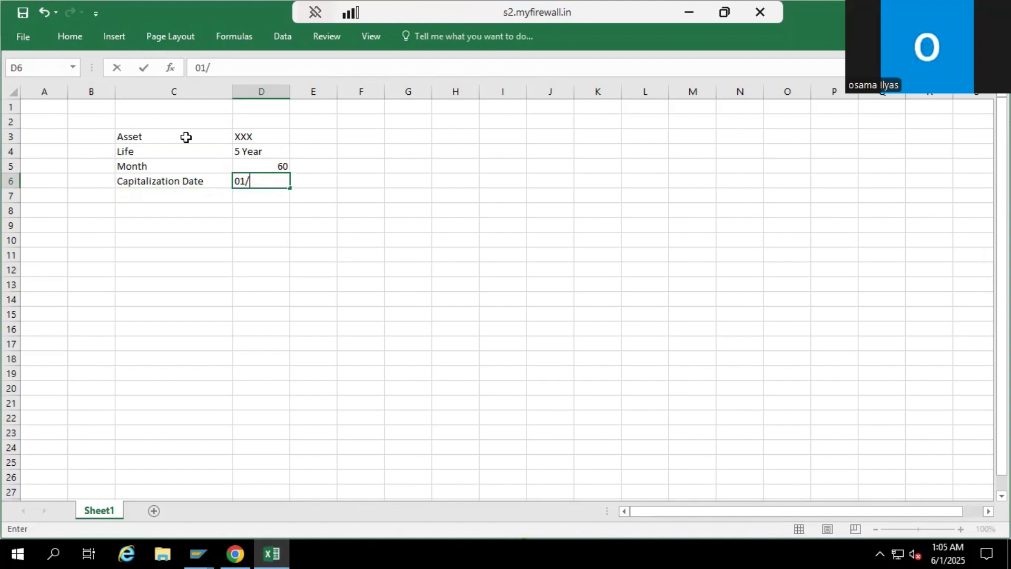
{"action": "type", "text": "01/2024"}
{"action": "key", "text": "Return"}
Step: Enter the label Transfer Balance Date in C7 and the date 31/12/2024 in D7
{"action": "key", "text": "Left"}
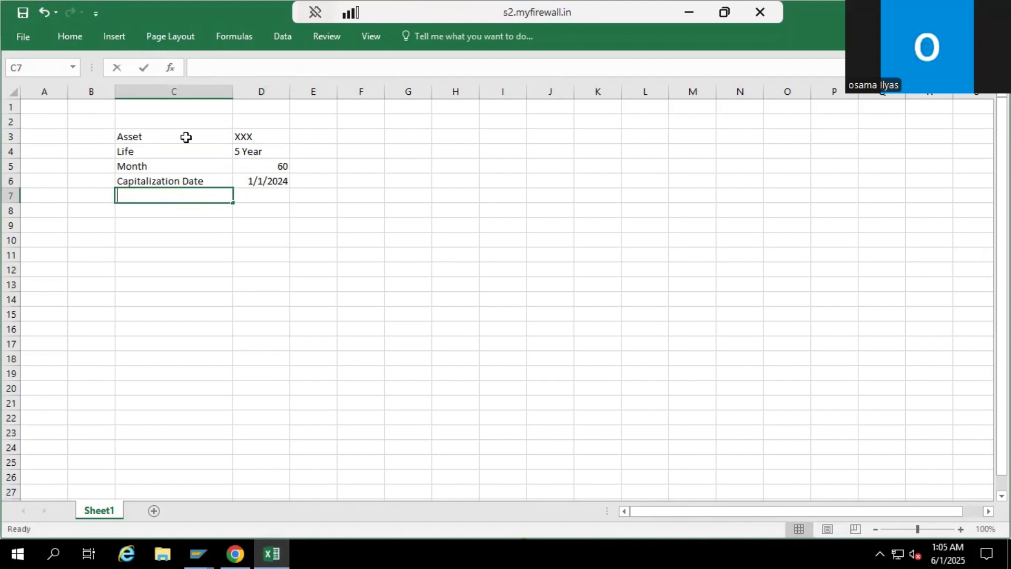
{"action": "type", "text": "Trans"}
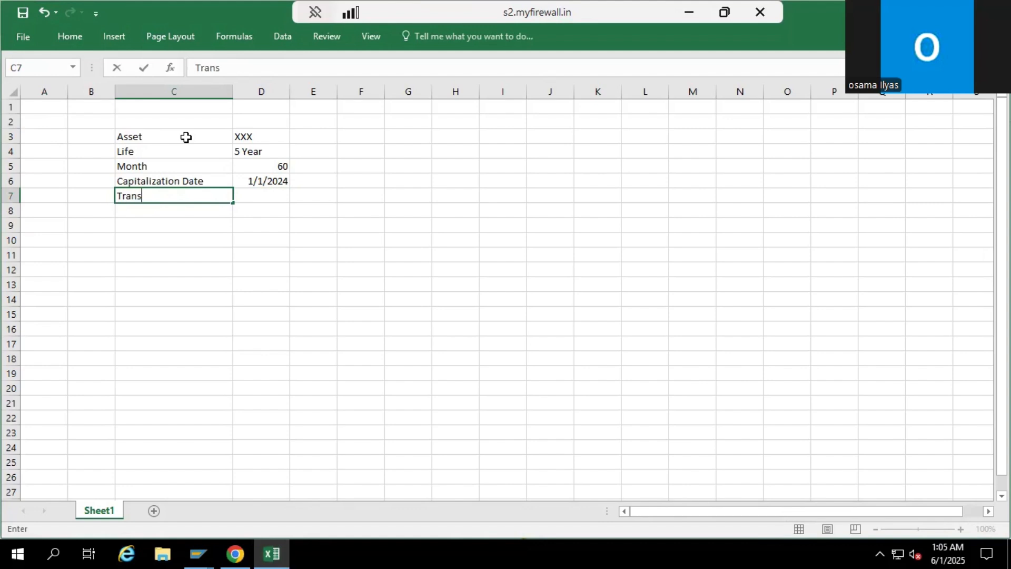
{"action": "type", "text": "fer Balance "}
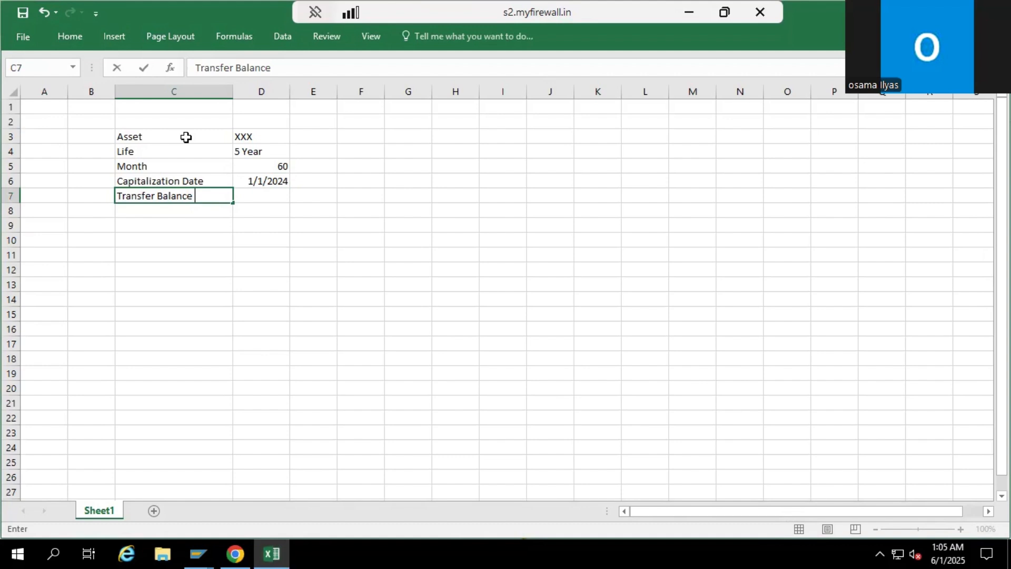
{"action": "type", "text": "Date"}
{"action": "key", "text": "Tab"}
{"action": "type", "text": "31"}
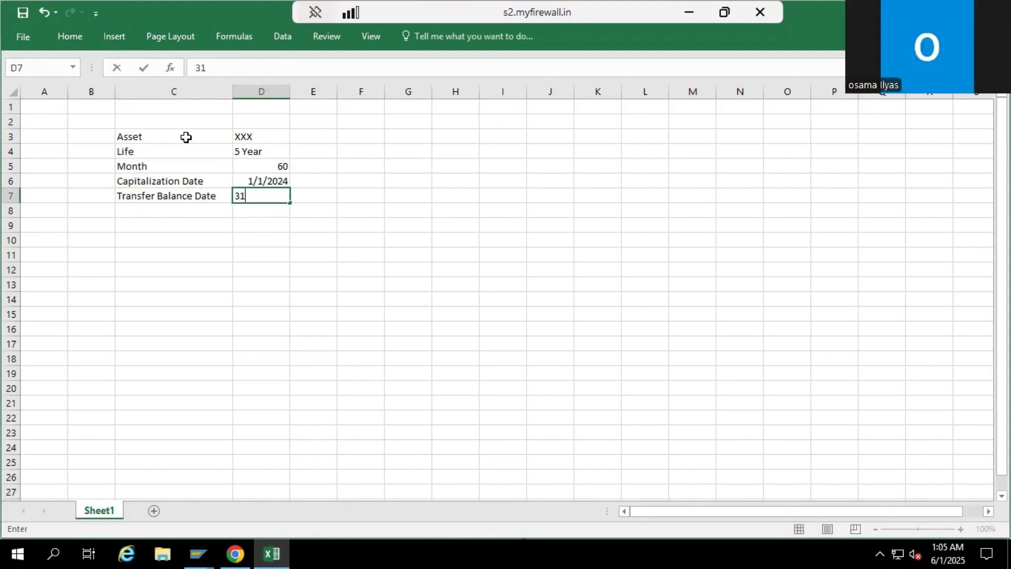
{"action": "type", "text": "/"}
{"action": "type", "text": "12"}
{"action": "type", "text": "0202"}
{"action": "key", "text": "BackSpace"}
{"action": "key", "text": "BackSpace"}
{"action": "key", "text": "BackSpace"}
{"action": "key", "text": "BackSpace"}
{"action": "type", "text": "/2024"}
{"action": "key", "text": "Return"}
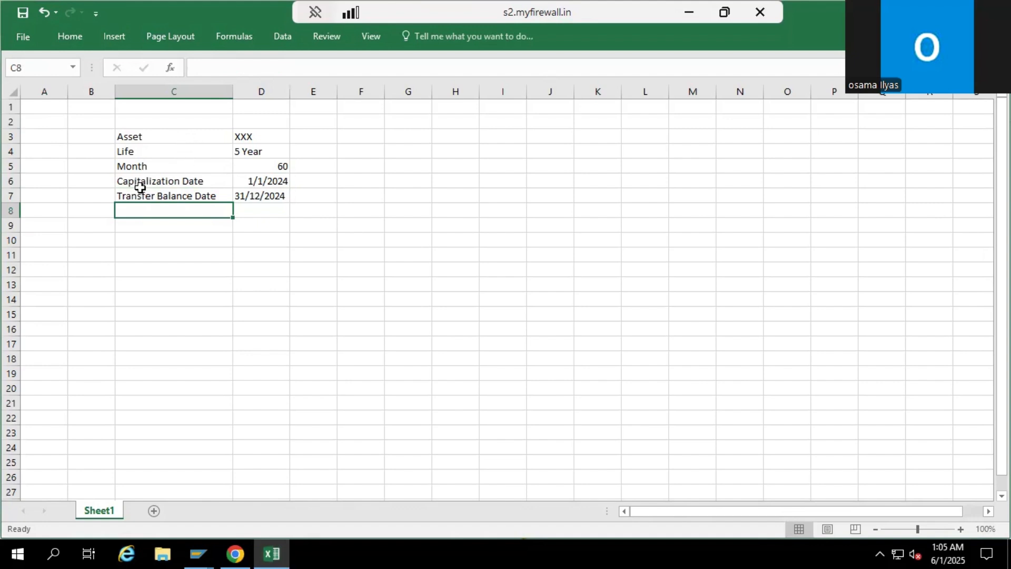
Step: Enter 12 Month in C8, directly below the Transfer Balance Date label
{"action": "left_click", "coordinate": [240, 213]}
{"action": "left_click", "coordinate": [189, 212]}
{"action": "type", "text": "12 "}
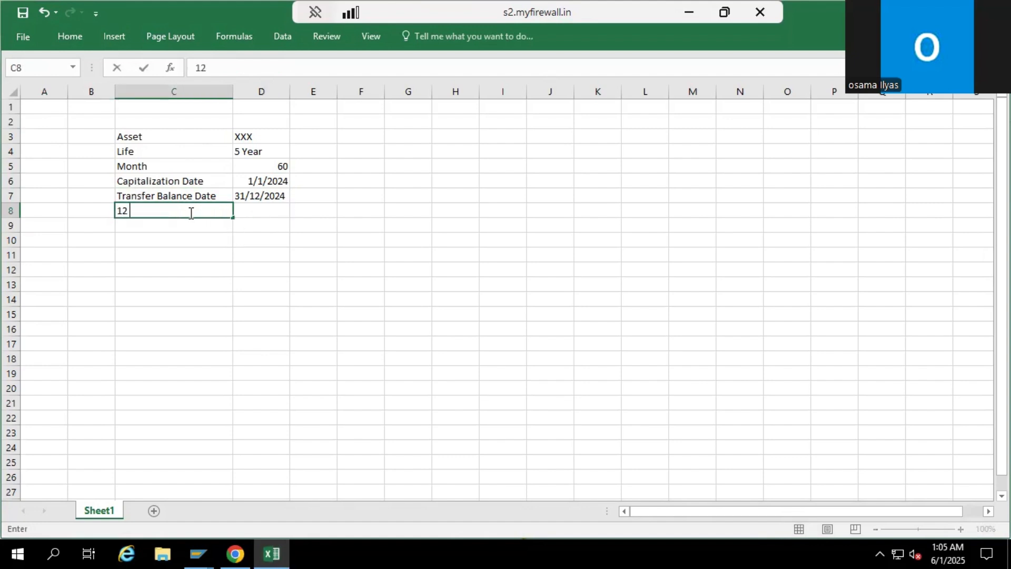
{"action": "type", "text": "M"}
{"action": "key", "text": "BackSpace"}
{"action": "type", "text": "MO"}
{"action": "key", "text": "BackSpace"}
{"action": "type", "text": "onth"}
{"action": "key", "text": "Return"}
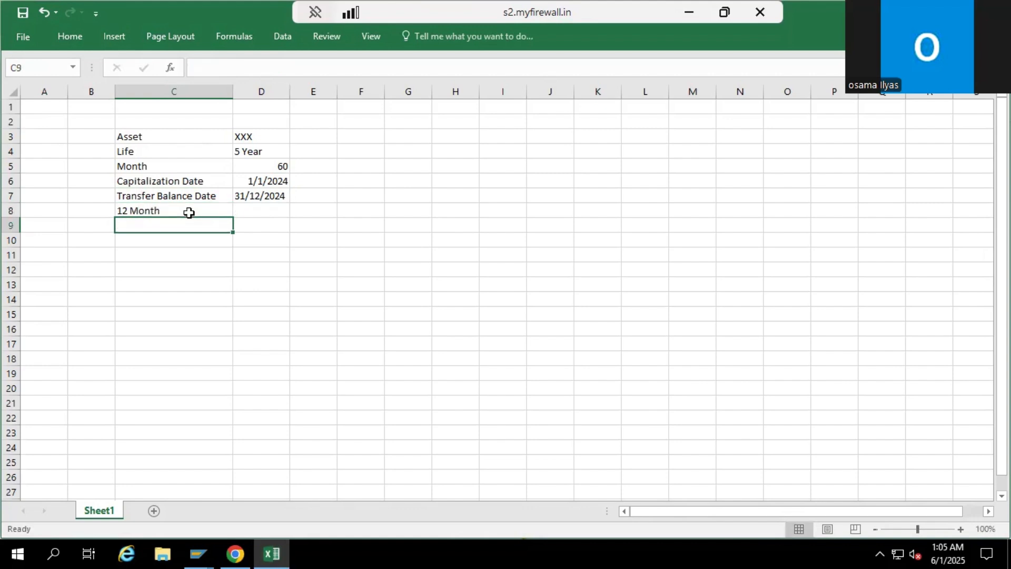
Step: Enter the label Accumulated in C10, leaving row 9 empty above it
{"action": "key", "text": "Return"}
{"action": "type", "text": "A"}
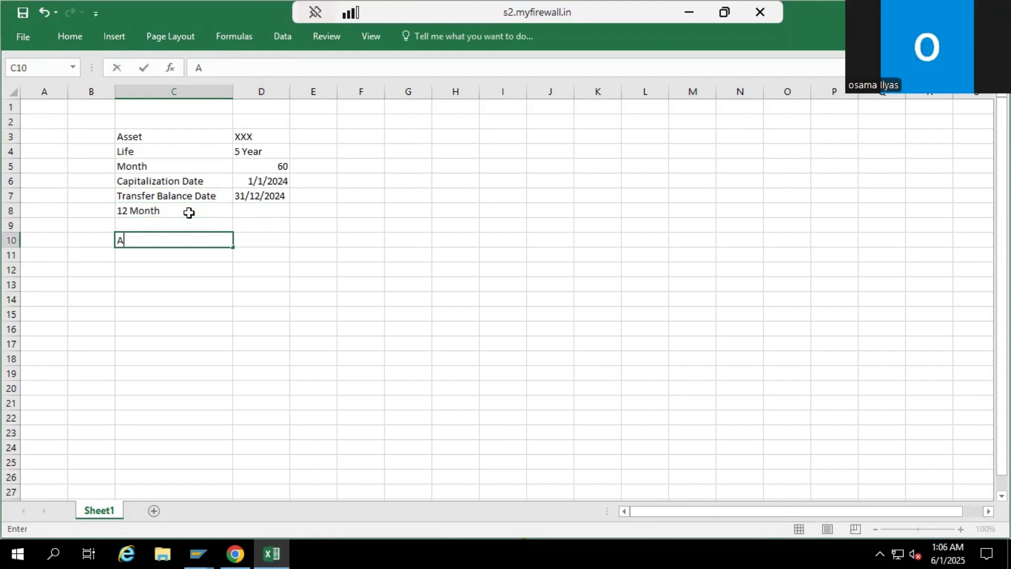
{"action": "type", "text": "ccumulated"}
{"action": "key", "text": "Tab"}
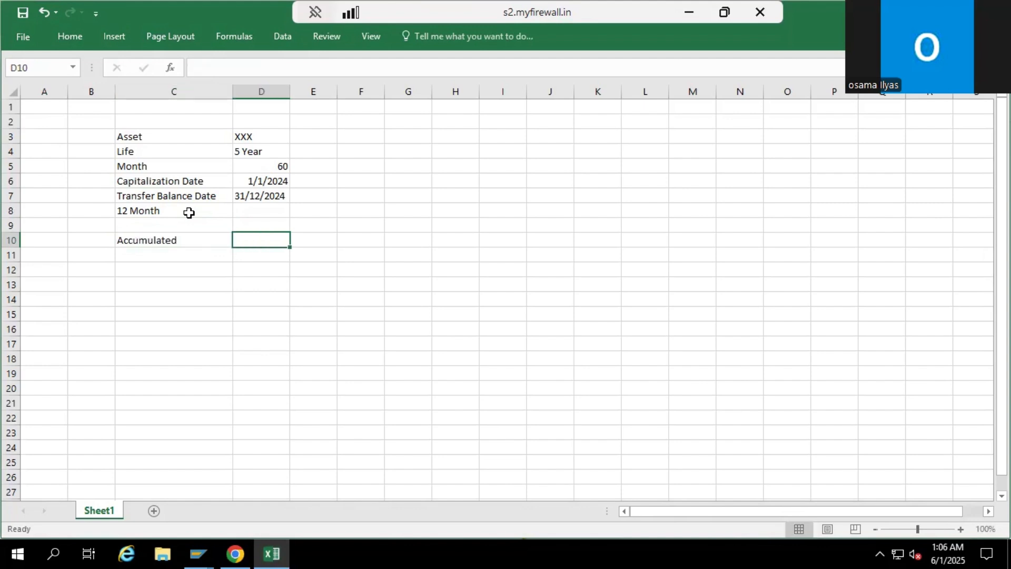
{"action": "type", "text": "=60"}
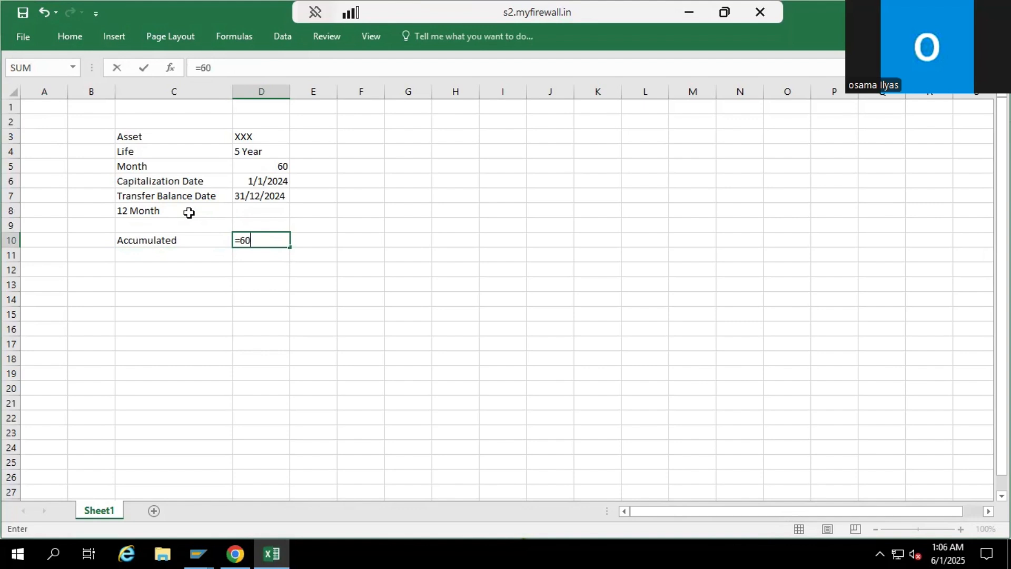
{"action": "key", "text": "BackSpace"}
{"action": "key", "text": "BackSpace"}
{"action": "key", "text": "BackSpace"}
Step: Enter the label Acquisition Cost in C9 and the amount 3600 in D9
{"action": "left_click", "coordinate": [156, 219]}
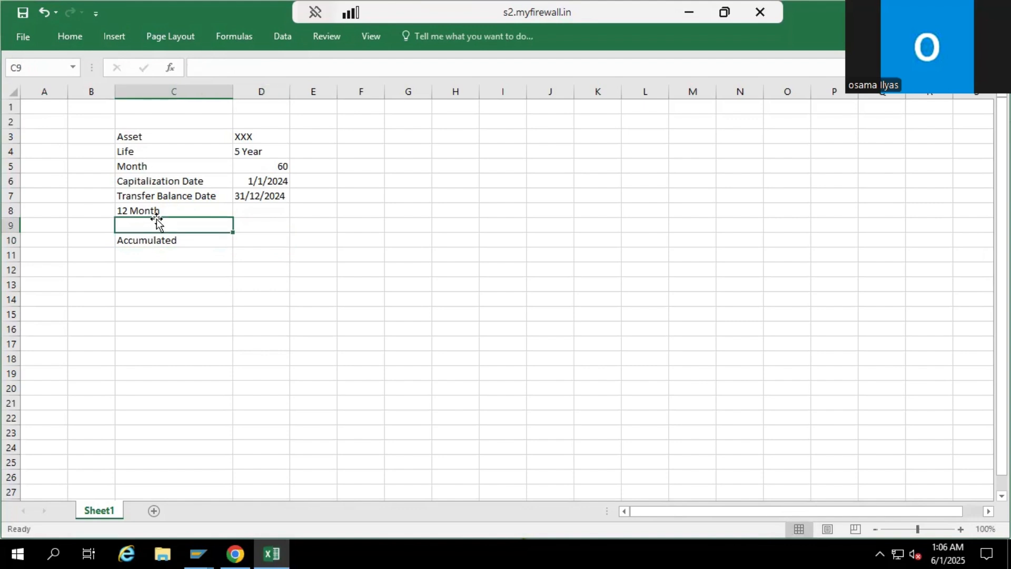
{"action": "type", "text": "P"}
{"action": "key", "text": "BackSpace"}
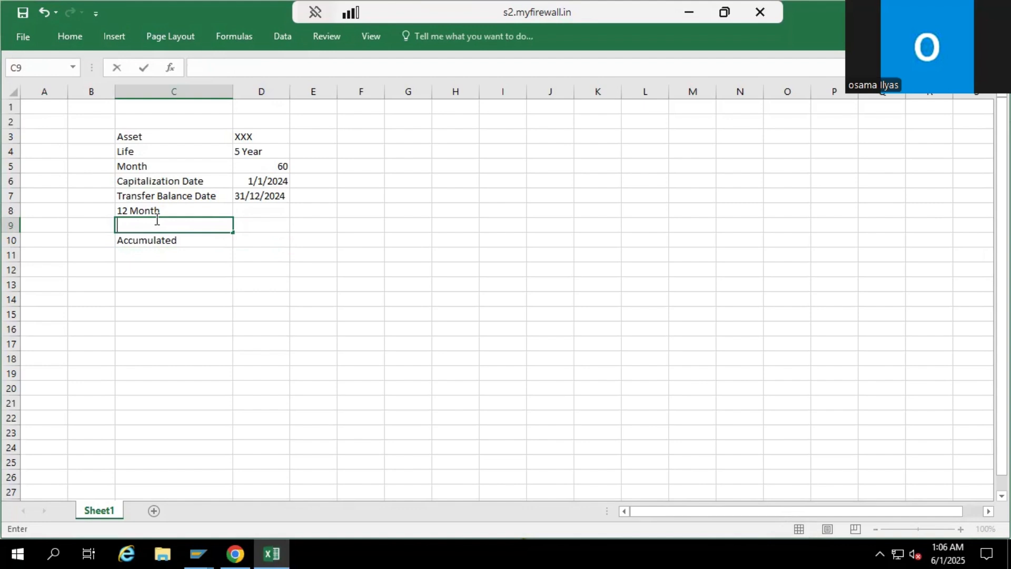
{"action": "type", "text": "a"}
{"action": "key", "text": "BackSpace"}
{"action": "key", "text": "BackSpace"}
{"action": "type", "text": "Ac"}
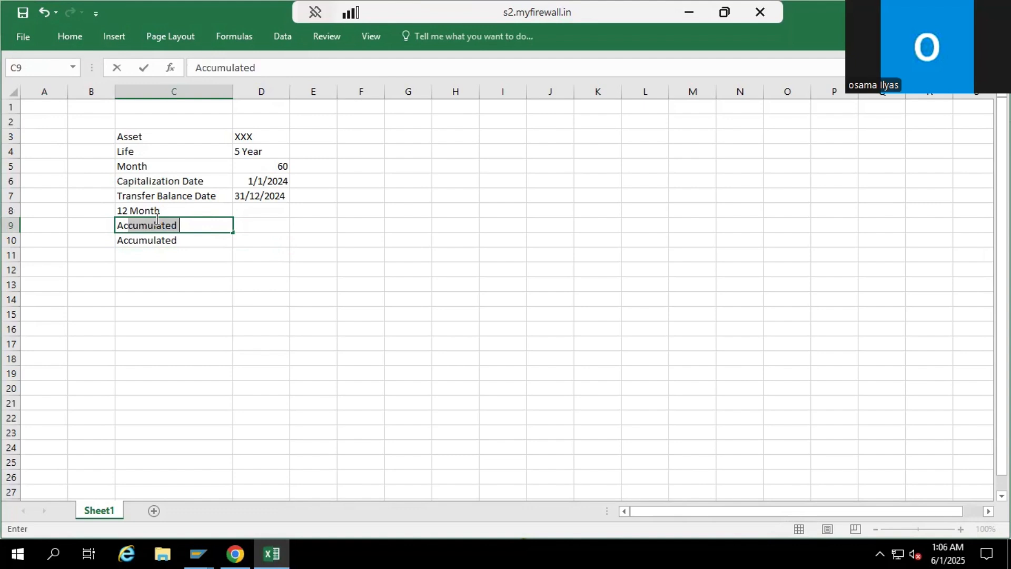
{"action": "type", "text": "qui"}
{"action": "type", "text": "s"}
{"action": "key", "text": "BackSpace"}
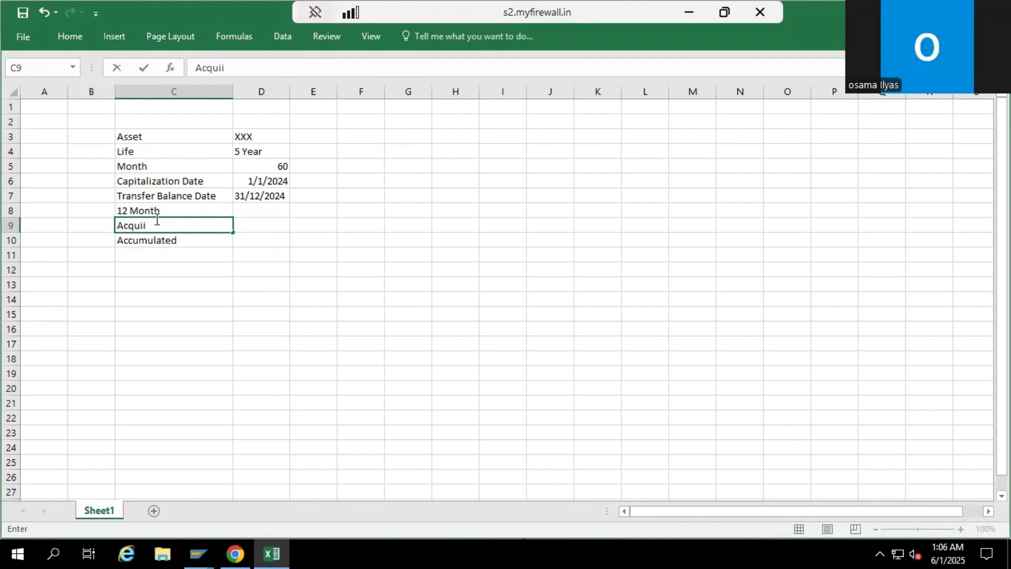
{"action": "type", "text": "sition Cost"}
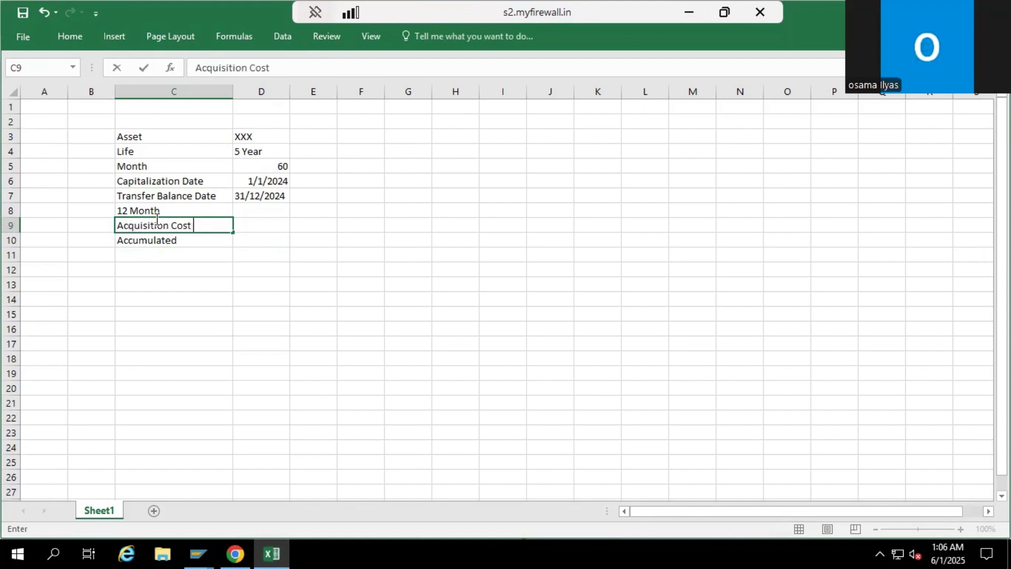
{"action": "key", "text": "Tab"}
{"action": "type", "text": "3600"}
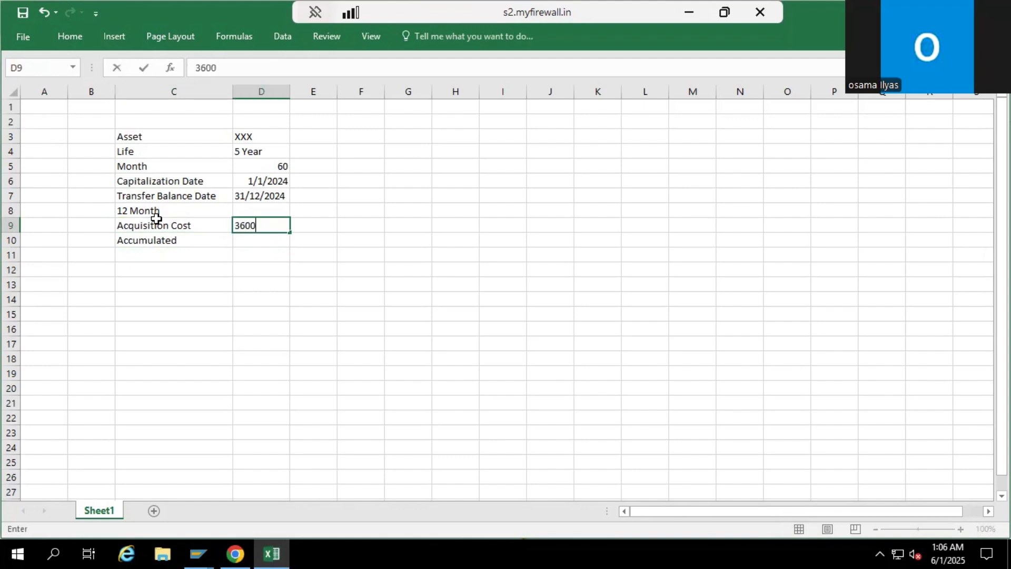
{"action": "key", "text": "Return"}
Step: Reformat the acquisition cost in D9 as a plain number instead of a date
{"action": "key", "text": "Up"}
{"action": "key", "text": "Right"}
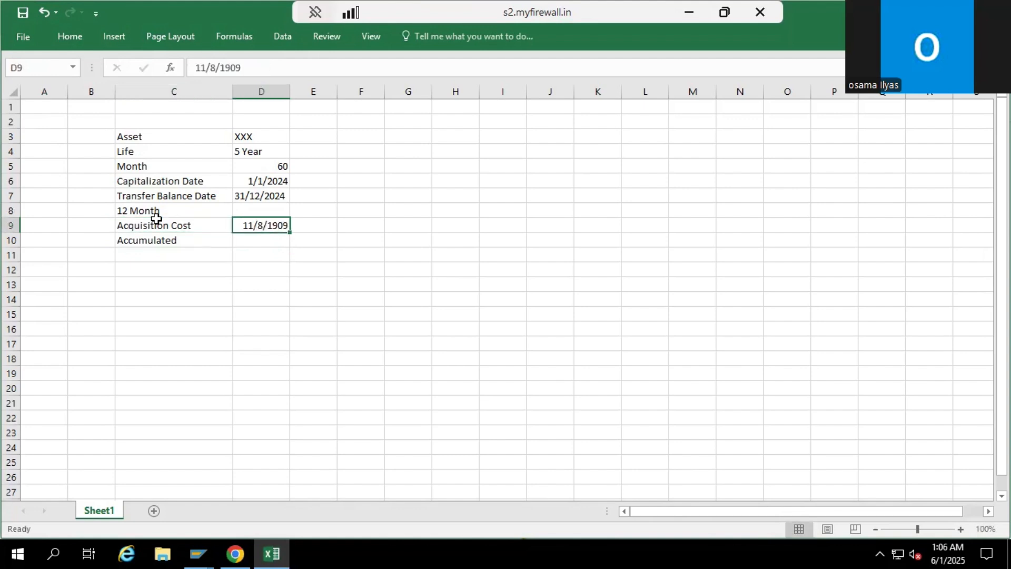
{"action": "left_click", "coordinate": [113, 36]}
{"action": "left_click", "coordinate": [79, 38]}
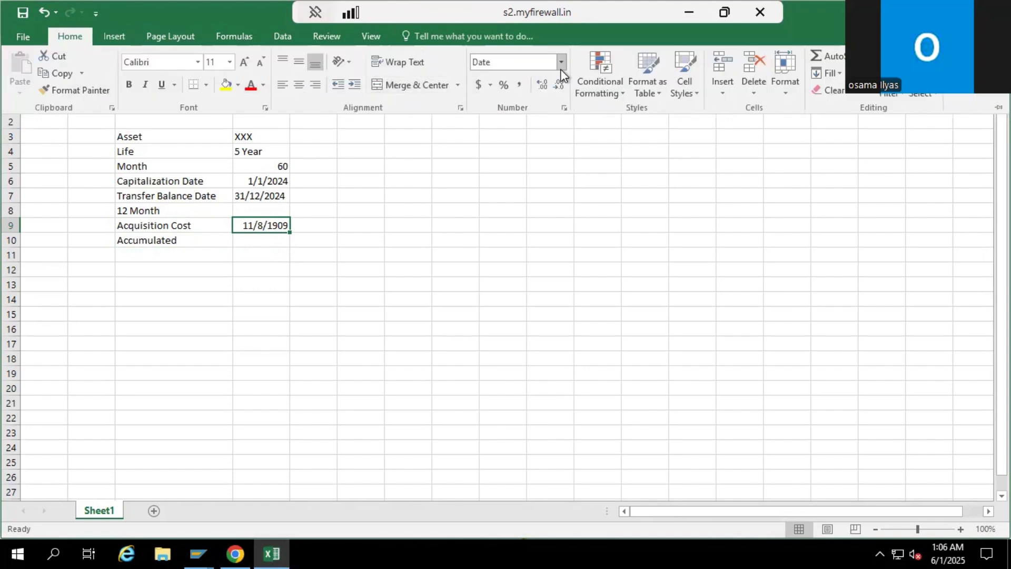
{"action": "left_click", "coordinate": [561, 69]}
{"action": "left_click", "coordinate": [536, 84]}
Step: Move the Accumulated label from C10 to C12
{"action": "left_click", "coordinate": [173, 242]}
{"action": "key", "text": "ctrl+c"}
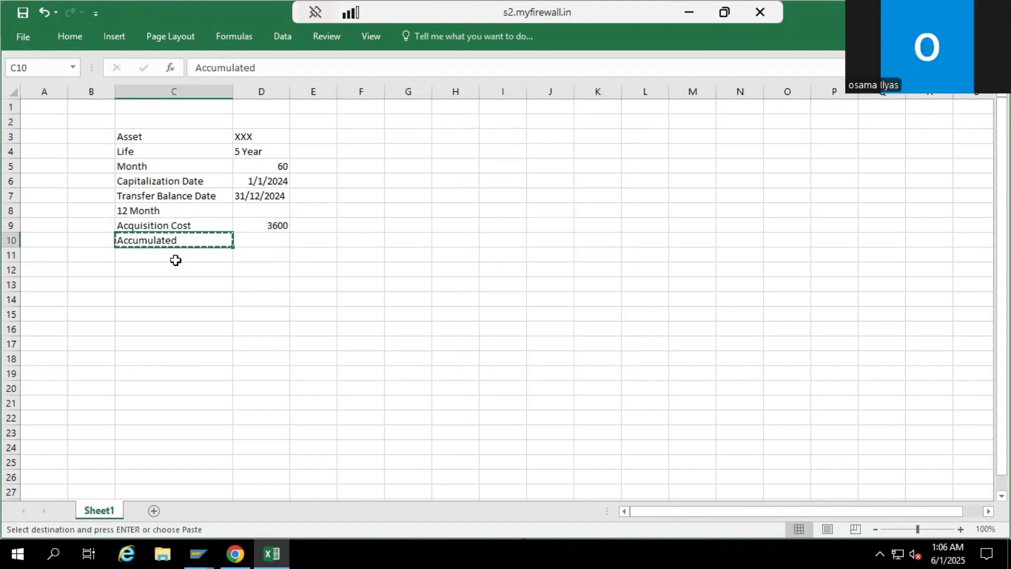
{"action": "left_click", "coordinate": [179, 266]}
{"action": "key", "text": "ctrl+v"}
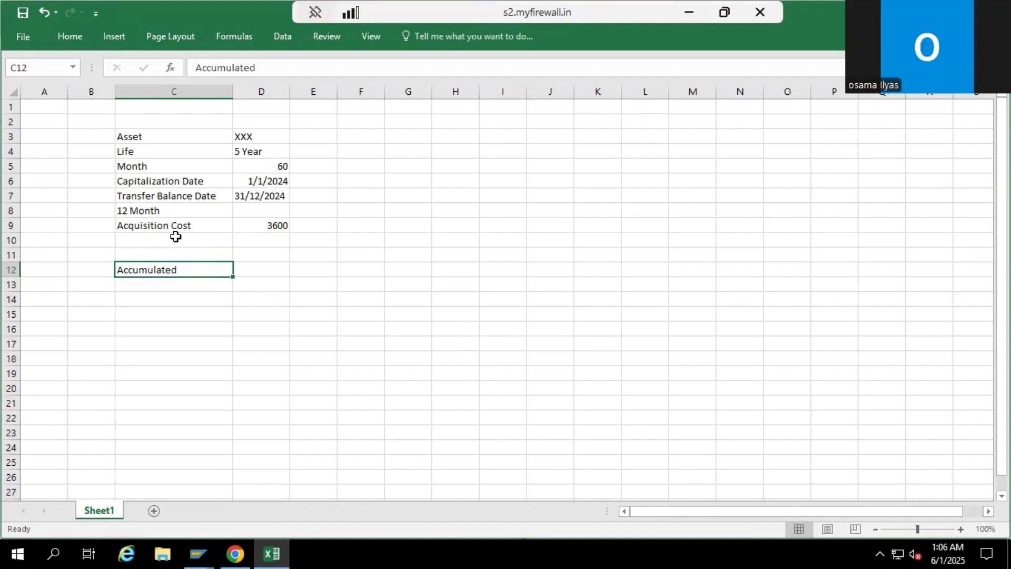
Step: Enter the label Per Month in C10, directly below Acquisition Cost
{"action": "left_click", "coordinate": [174, 238]}
{"action": "left_click", "coordinate": [269, 241]}
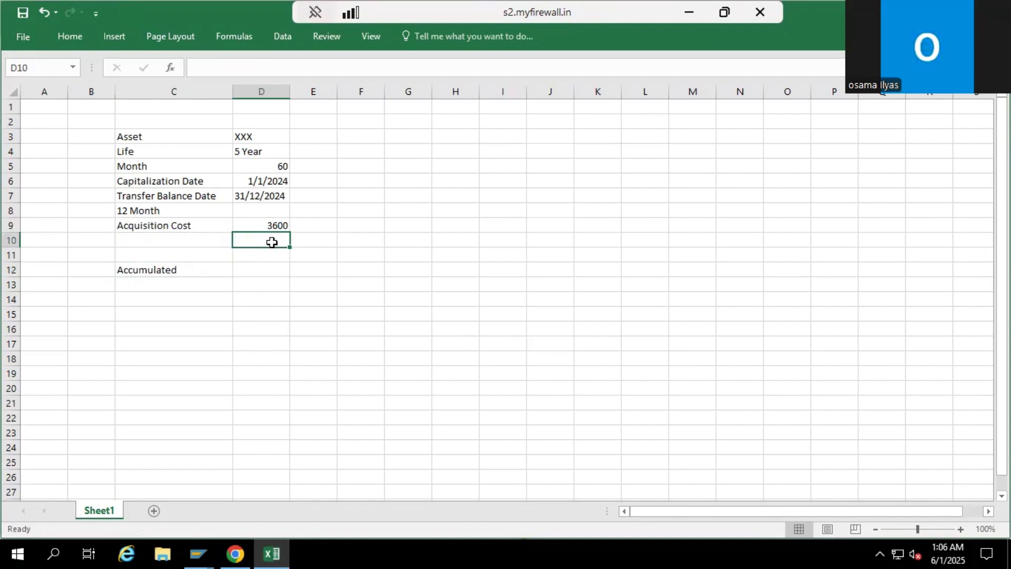
{"action": "key", "text": "Left"}
{"action": "type", "text": "Per"}
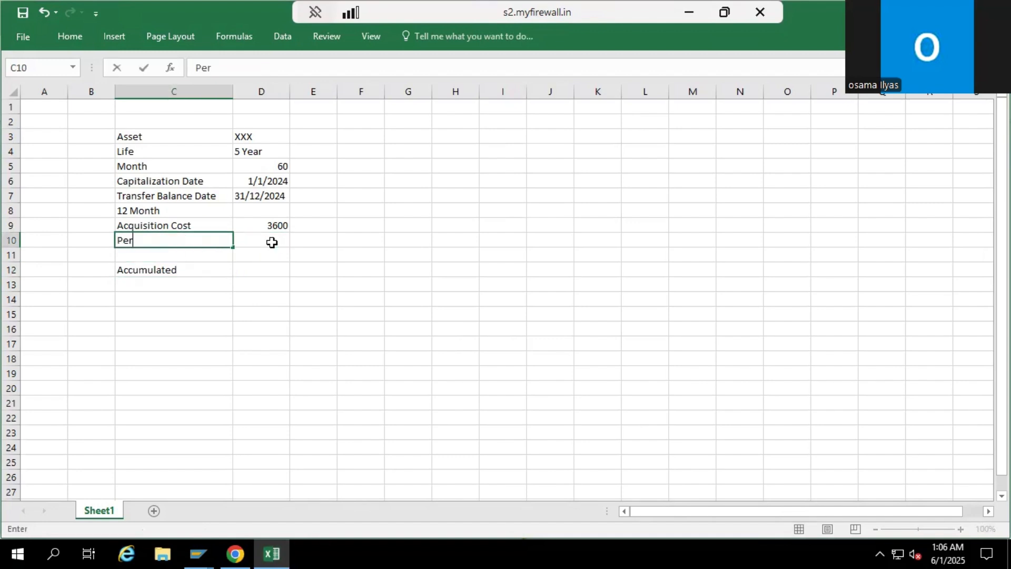
{"action": "type", "text": " Month"}
Step: Calculate the monthly amount in D10 by dividing the acquisition cost by the life in months with =D9/D5
{"action": "left_click", "coordinate": [271, 243]}
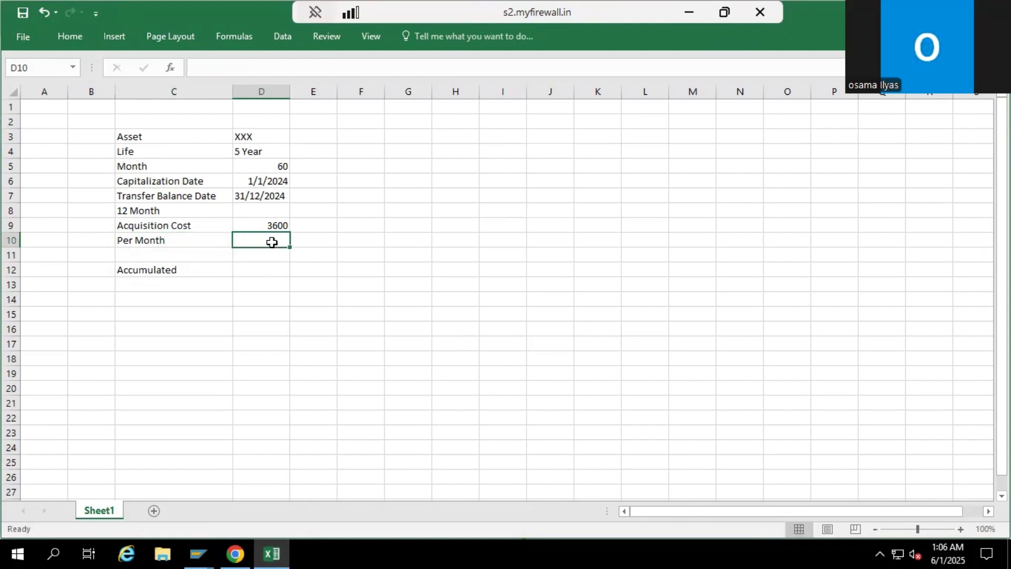
{"action": "type", "text": "="}
{"action": "key", "text": "Up"}
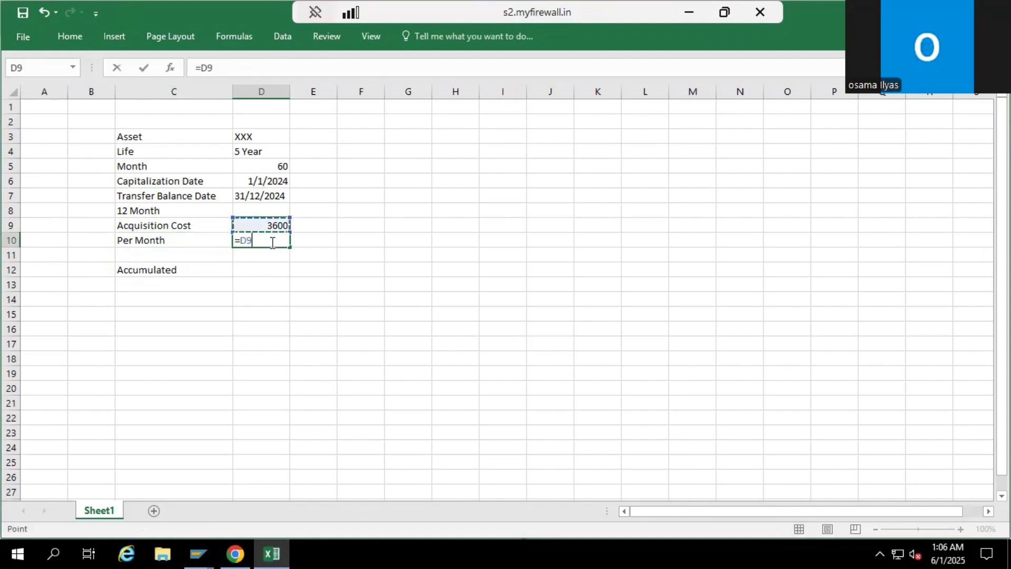
{"action": "type", "text": "/"}
{"action": "key", "text": "Up"}
{"action": "key", "text": "Up"}
{"action": "key", "text": "Up"}
{"action": "key", "text": "Up"}
{"action": "key", "text": "Up"}
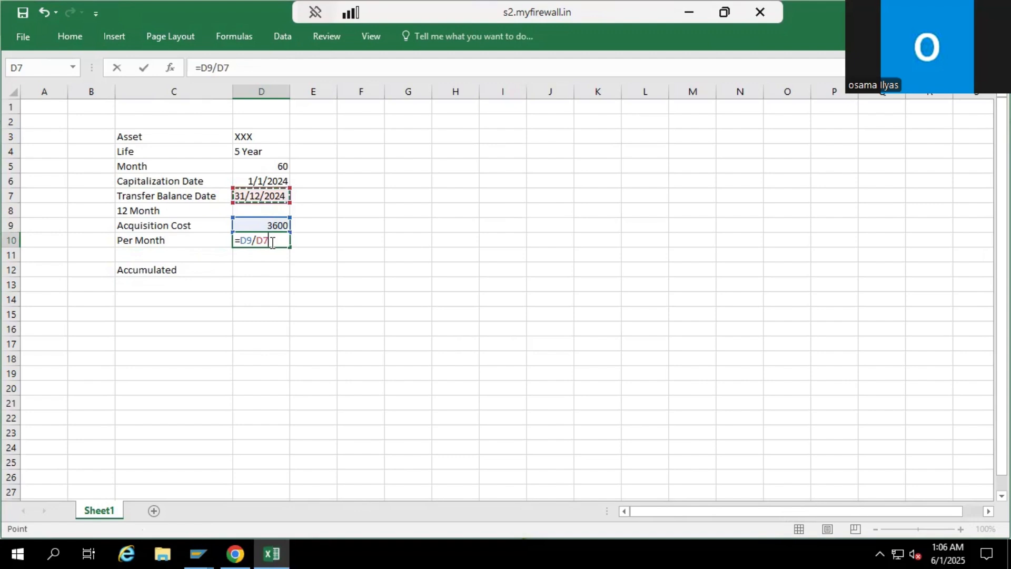
{"action": "key", "text": "Return"}
{"action": "key", "text": "Down"}
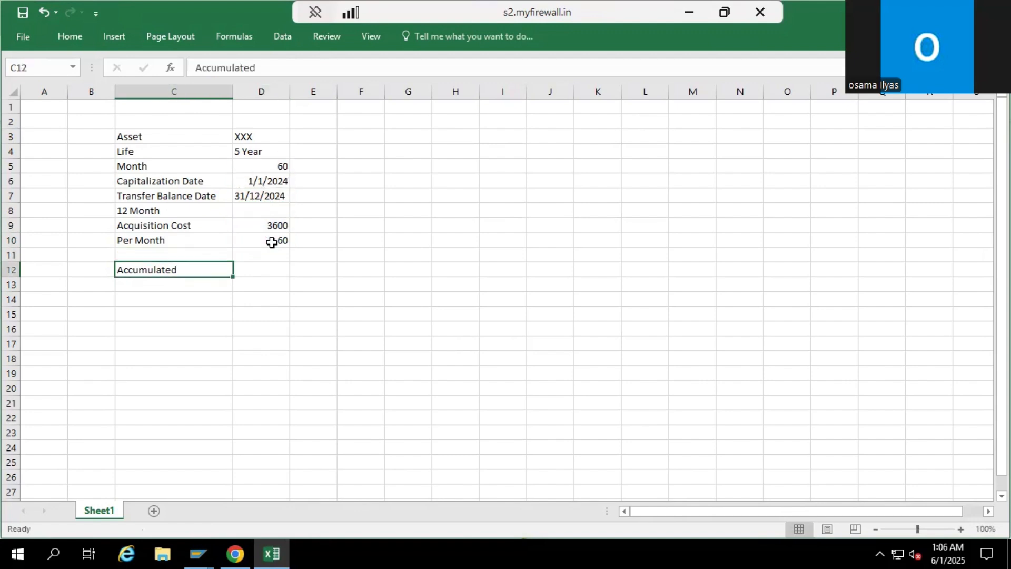
Step: Extend the Accumulated label in C12 to read Accumulated Dep
{"action": "key", "text": "Right"}
{"action": "key", "text": "Left"}
{"action": "double_click", "coordinate": [188, 271]}
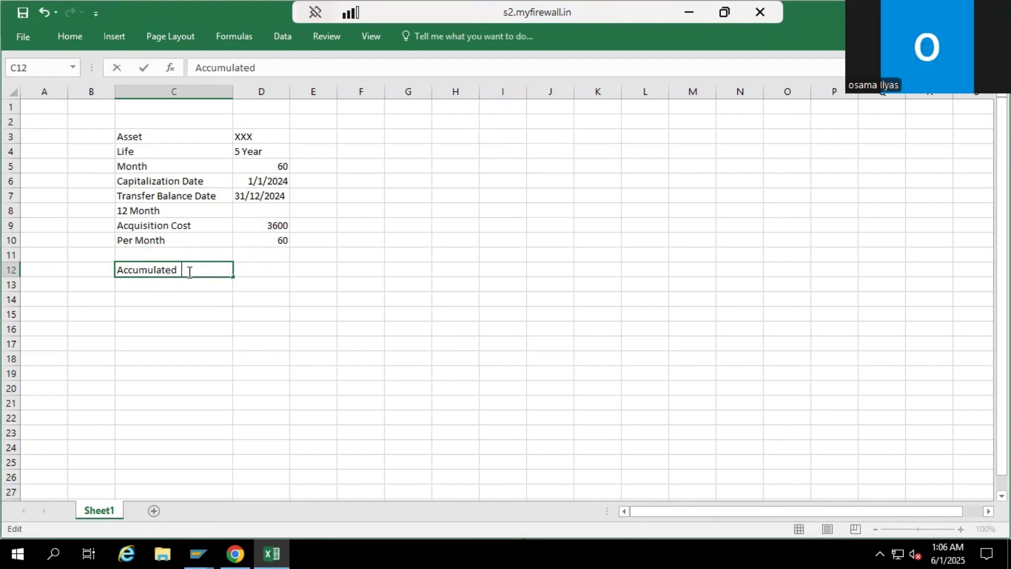
{"action": "type", "text": "Dep"}
{"action": "key", "text": "Return"}
{"action": "key", "text": "Up"}
Step: Calculate the accumulated depreciation in D12 as twelve times the monthly amount with =D10*12
{"action": "key", "text": "Right"}
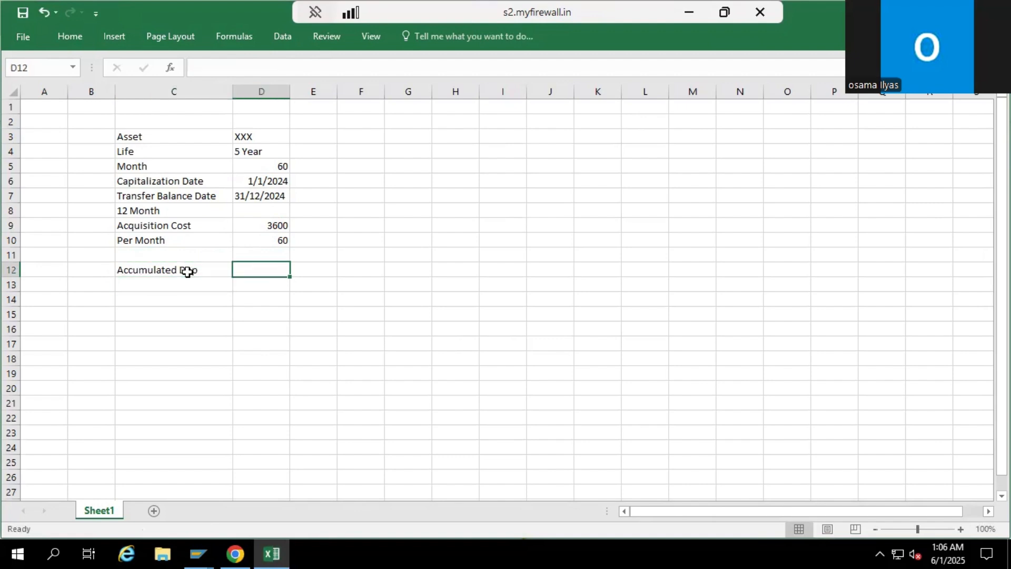
{"action": "type", "text": "="}
{"action": "key", "text": "Up"}
{"action": "key", "text": "Up"}
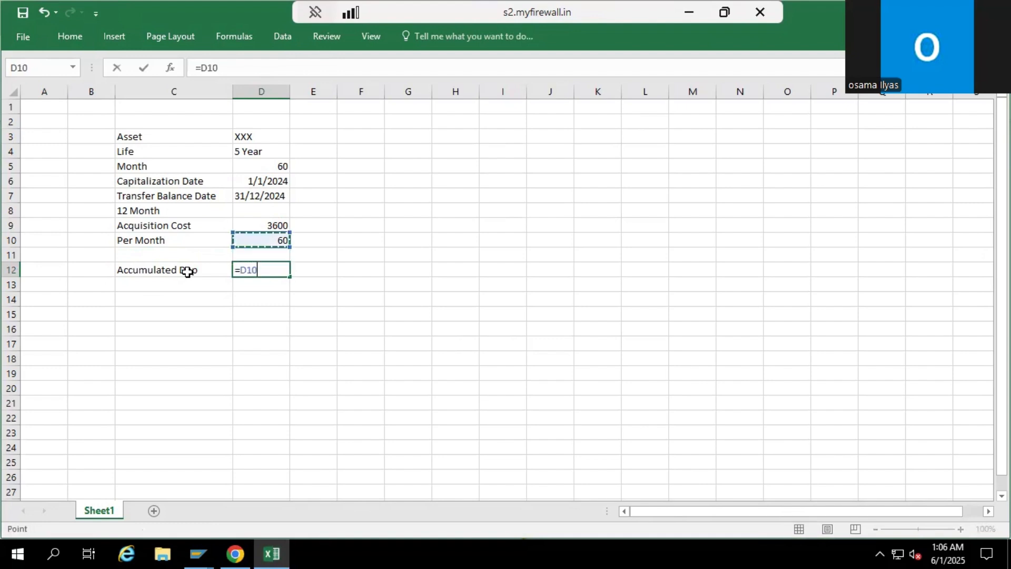
{"action": "type", "text": "*12"}
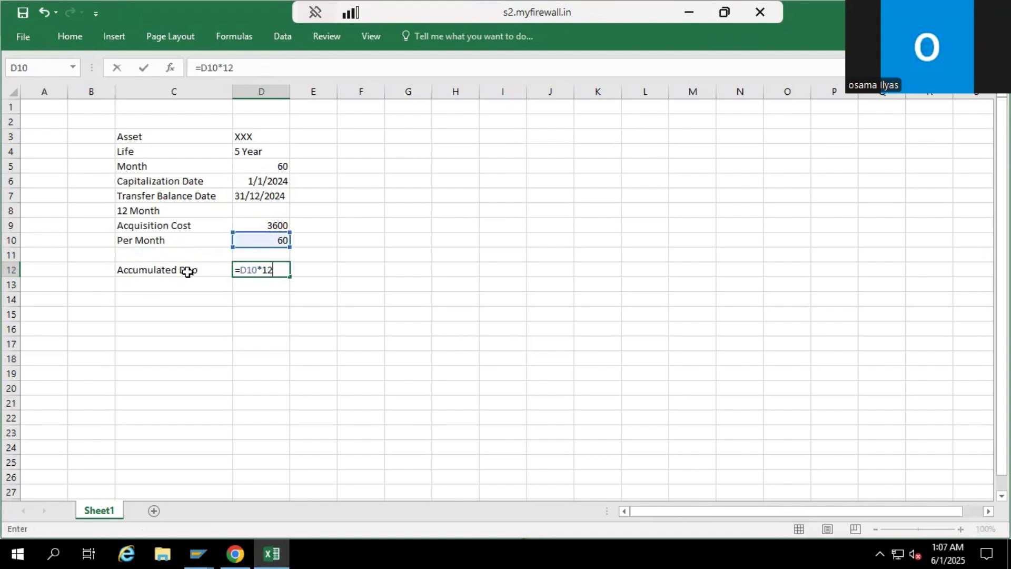
{"action": "key", "text": "Return"}
{"action": "key", "text": "Up"}
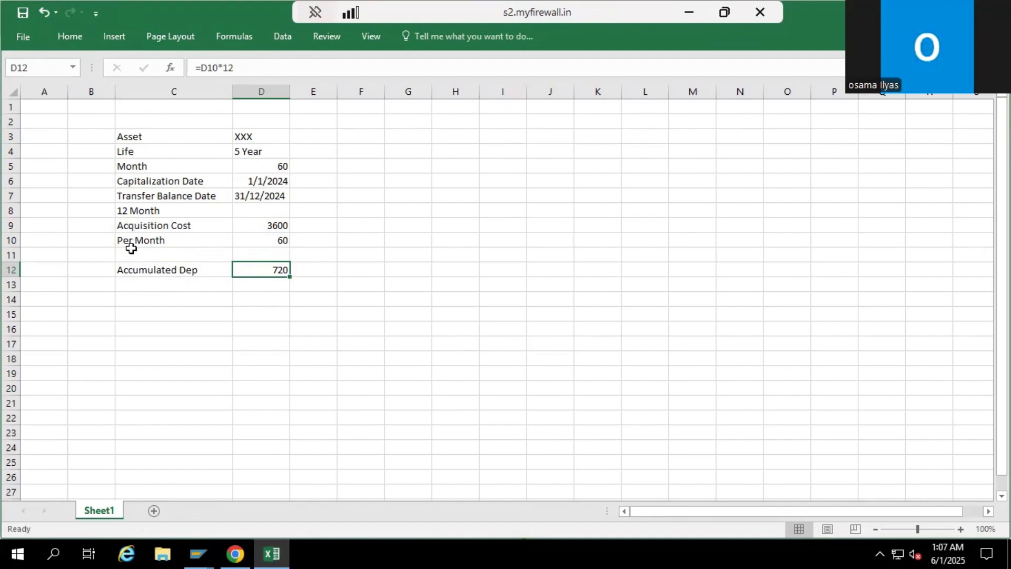
Step: Highlight the Capitalization Date label and its date in C6:D6 with a yellow fill
{"action": "left_click", "coordinate": [128, 226]}
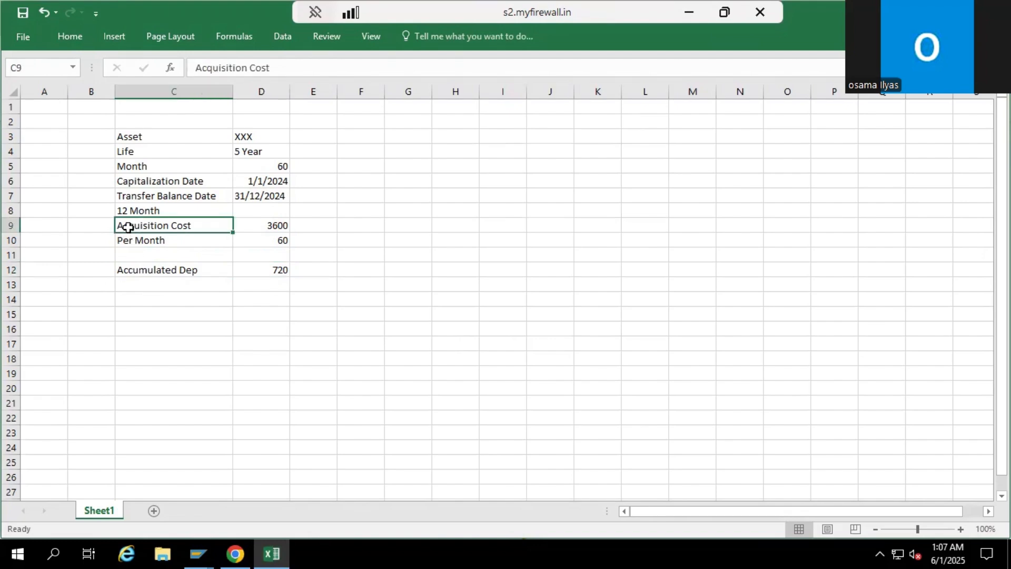
{"action": "left_click", "coordinate": [140, 180]}
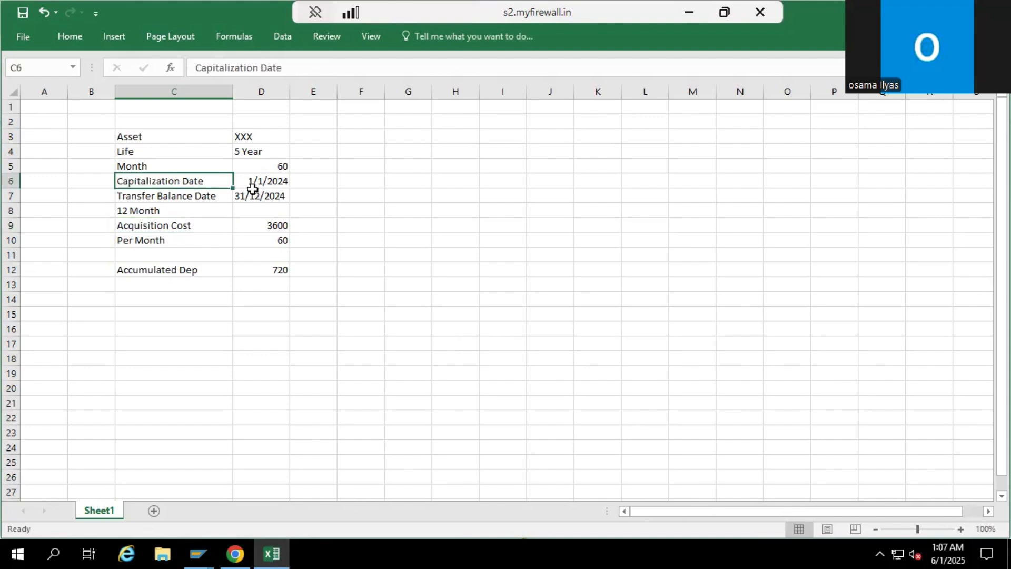
{"action": "left_click_drag", "start_coordinate": [253, 188], "coordinate": [264, 187]}
{"action": "left_click", "coordinate": [114, 36]}
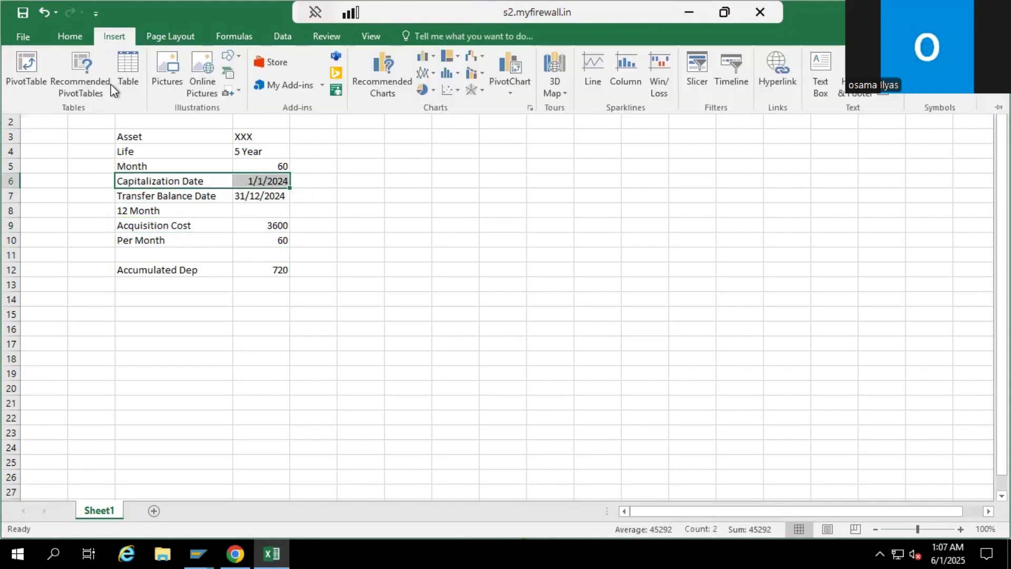
{"action": "left_click", "coordinate": [70, 35]}
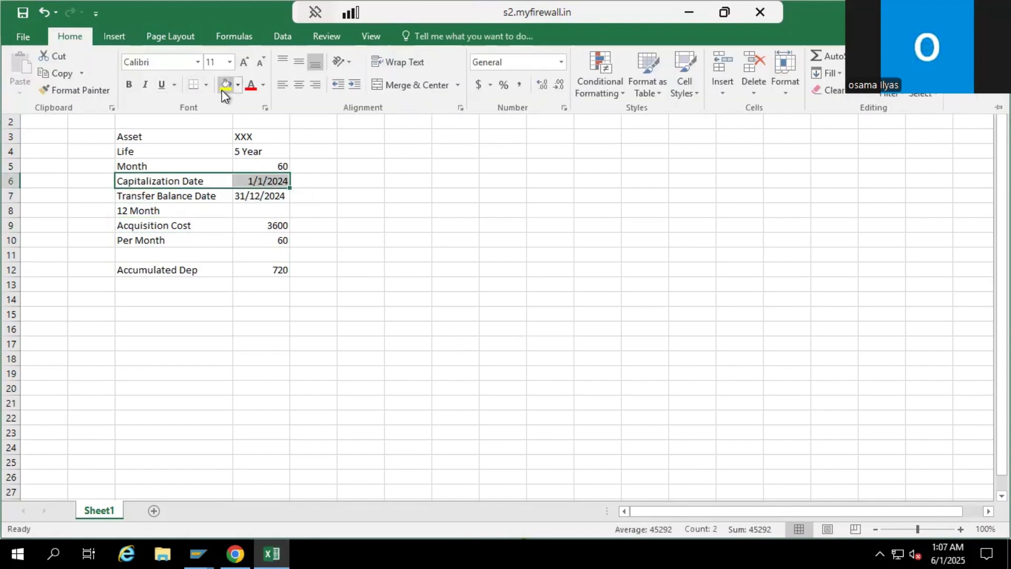
{"action": "left_click", "coordinate": [226, 85]}
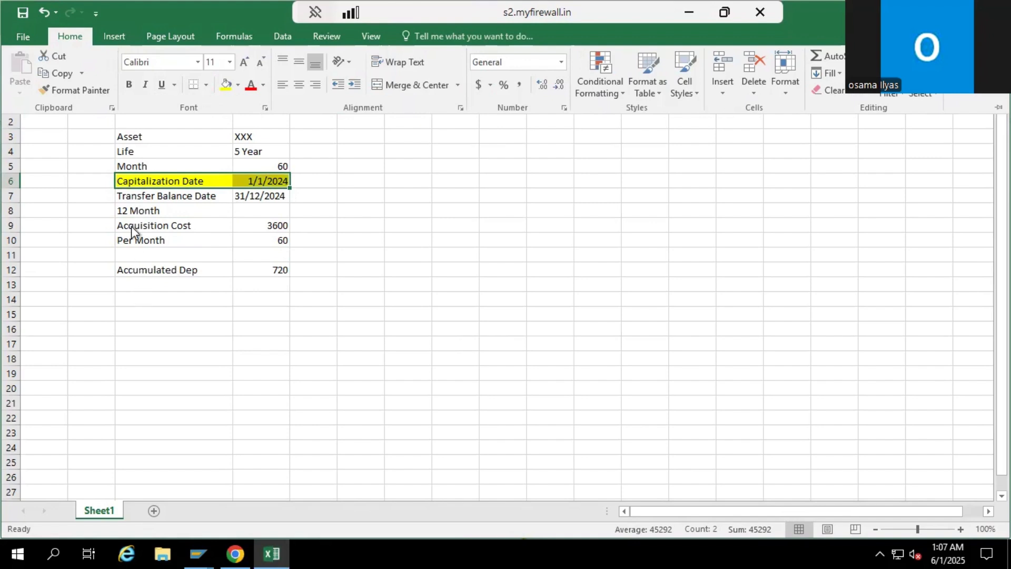
Step: Enter the date 01/01/2024 in C14 and copy it to D14
{"action": "left_click", "coordinate": [137, 297]}
{"action": "left_click", "coordinate": [137, 298]}
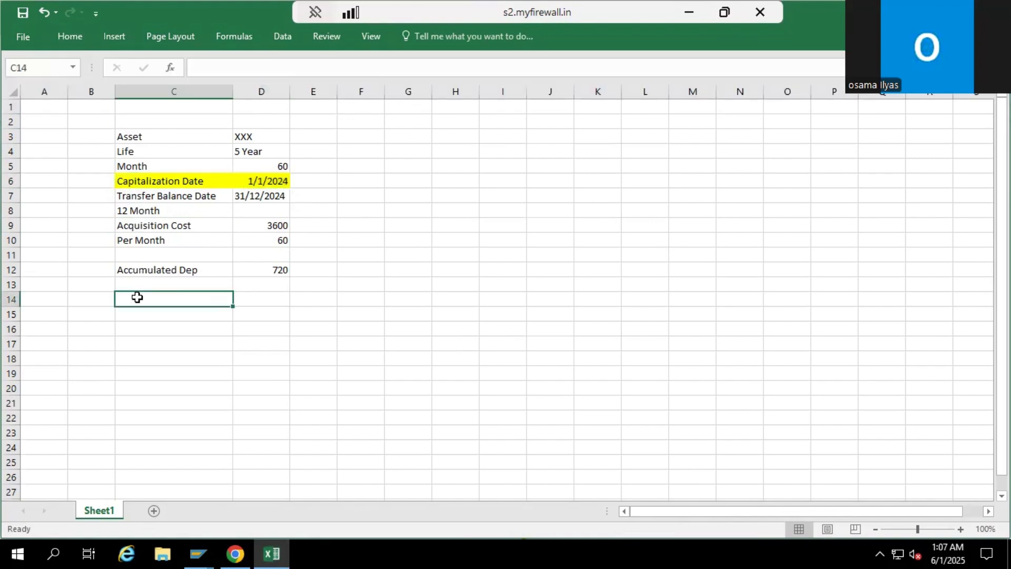
{"action": "type", "text": "01"}
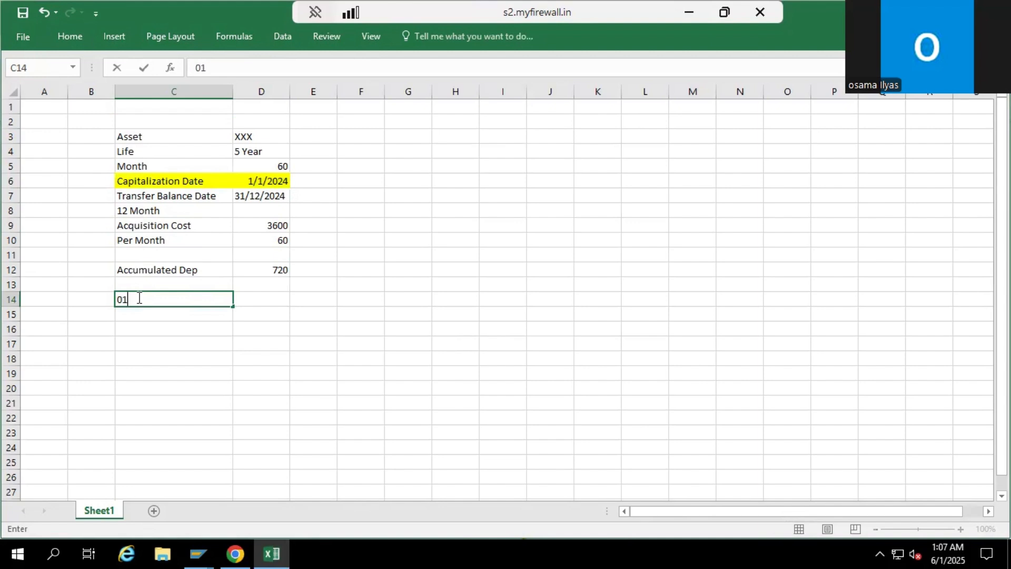
{"action": "type", "text": "/01/2024"}
{"action": "key", "text": "Return"}
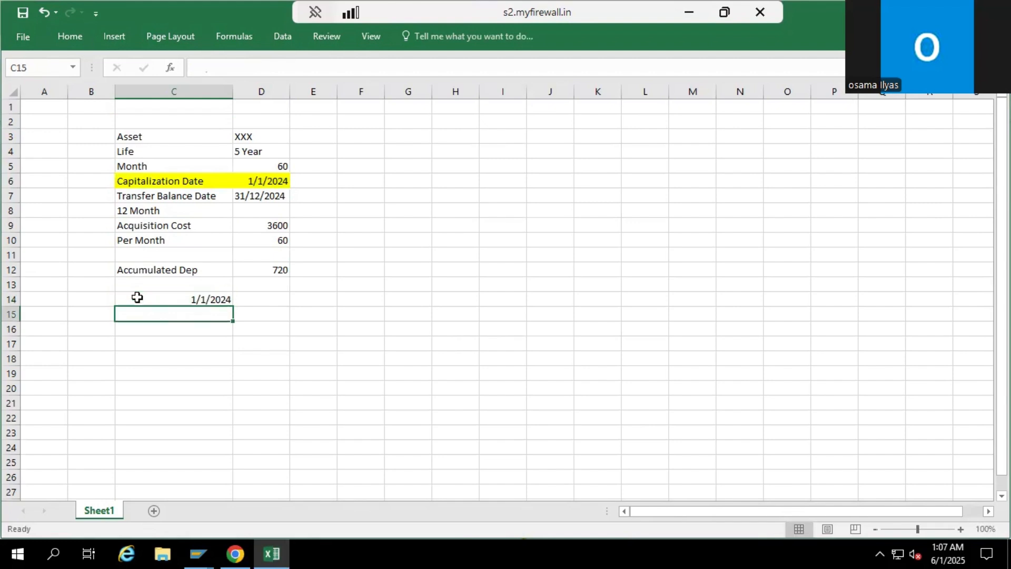
{"action": "left_click", "coordinate": [193, 300]}
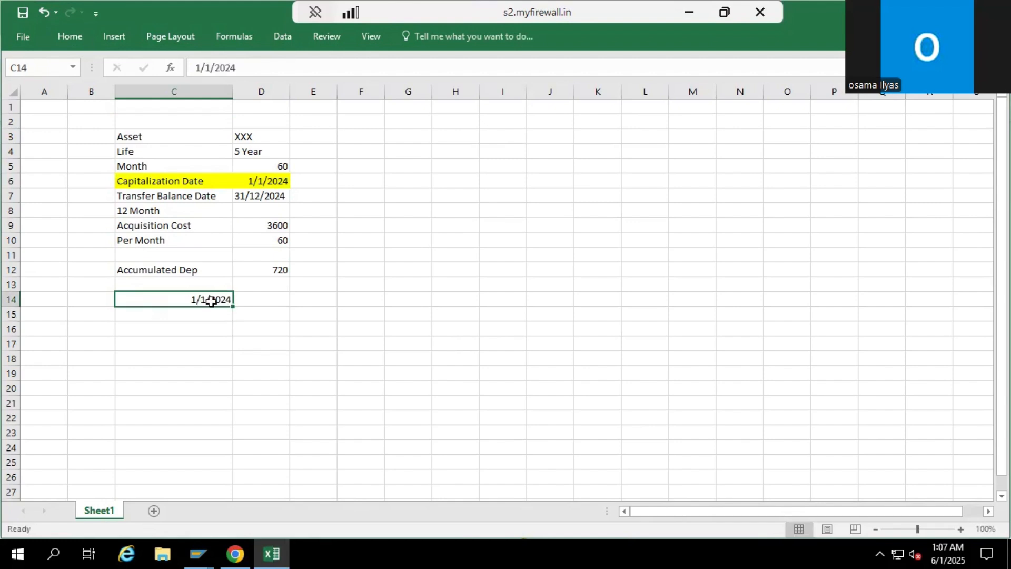
{"action": "key", "text": "ctrl+c"}
{"action": "left_click", "coordinate": [248, 303]}
{"action": "key", "text": "Return"}
Step: Replace the date in C14 with the label Ordinary Dep Start Date
{"action": "left_click", "coordinate": [195, 298]}
{"action": "type", "text": "O"}
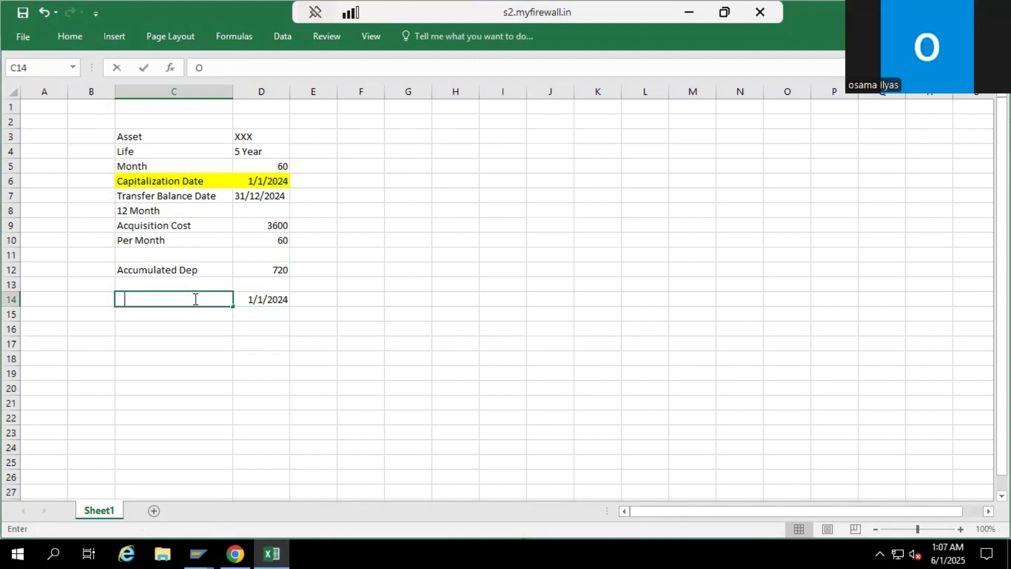
{"action": "type", "text": "rdi"}
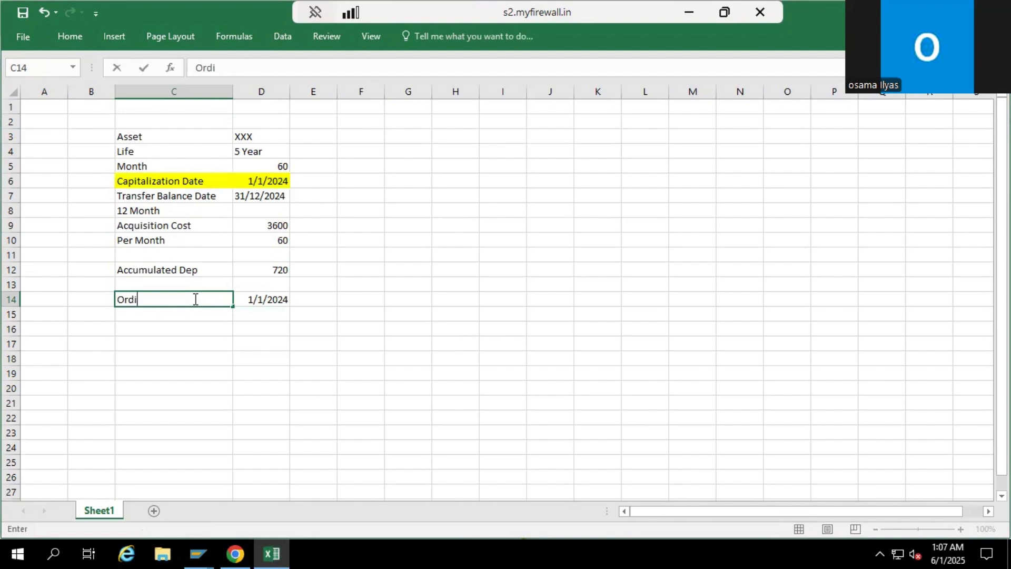
{"action": "type", "text": "nary Dep S"}
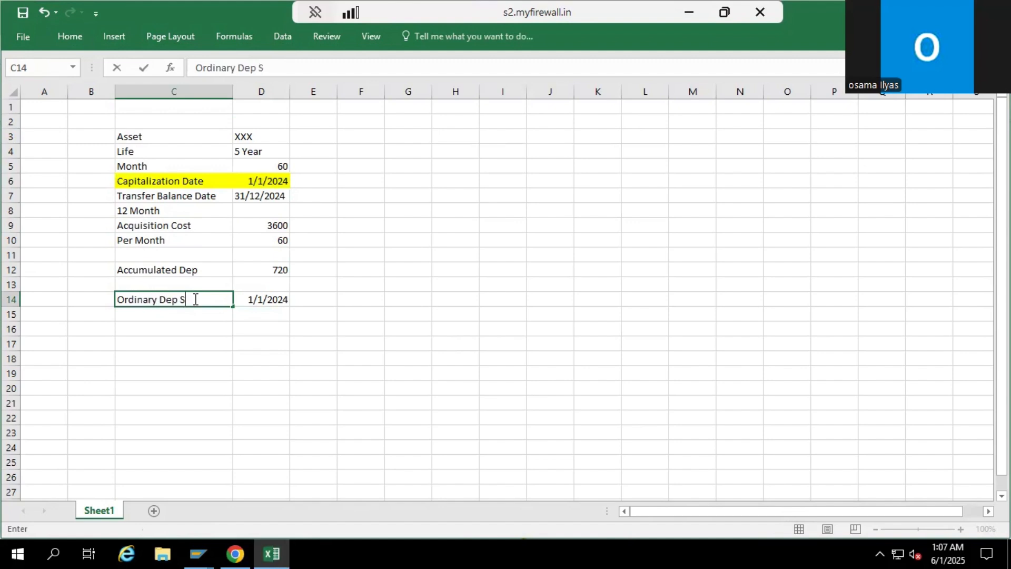
{"action": "type", "text": "tart Date"}
{"action": "key", "text": "Return"}
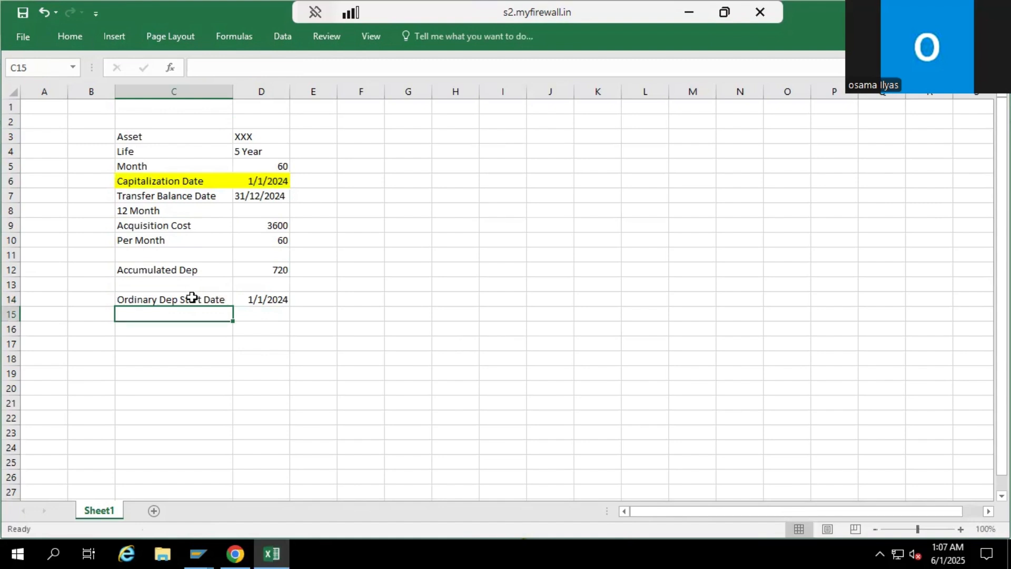
Step: Highlight the Ordinary Dep Start Date label and its date in C14:D14 with a yellow fill
{"action": "left_click_drag", "start_coordinate": [195, 299], "coordinate": [258, 299]}
{"action": "left_click", "coordinate": [70, 36]}
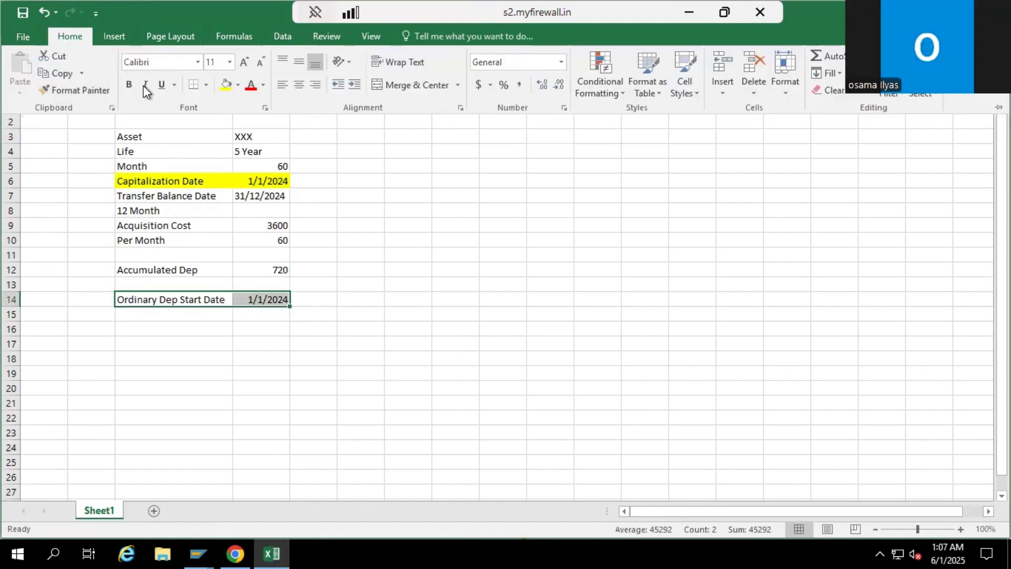
{"action": "left_click", "coordinate": [225, 85]}
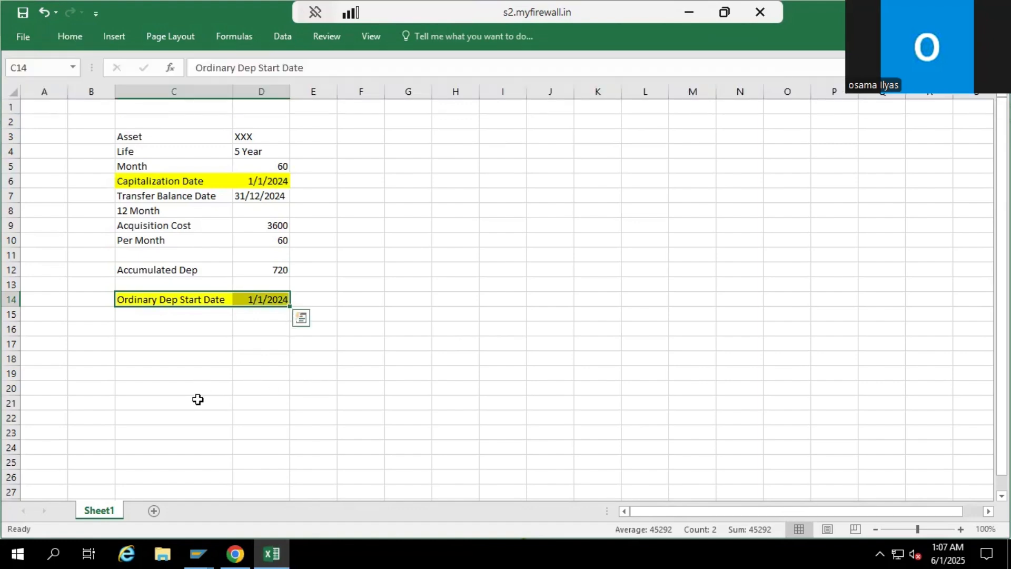
{"action": "left_click", "coordinate": [144, 343]}
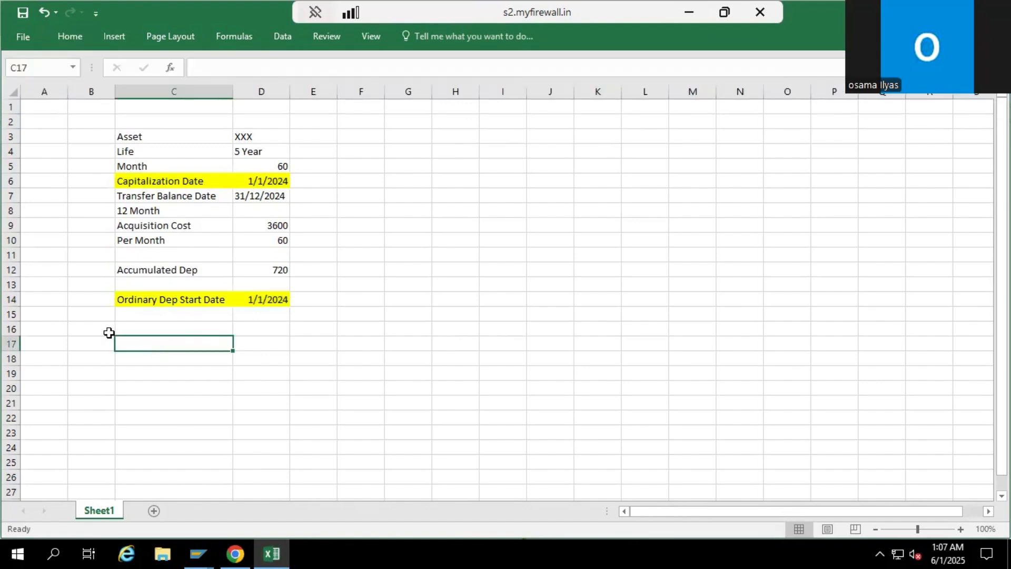
Step: Enter the heading Master Data in B1 above the asset details
{"action": "left_click", "coordinate": [86, 346]}
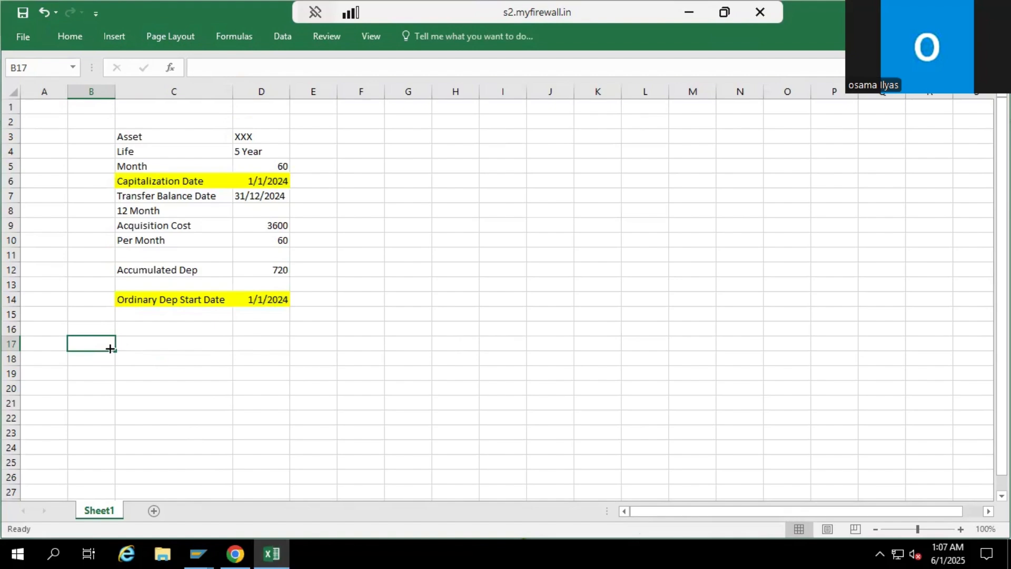
{"action": "left_click", "coordinate": [94, 110]}
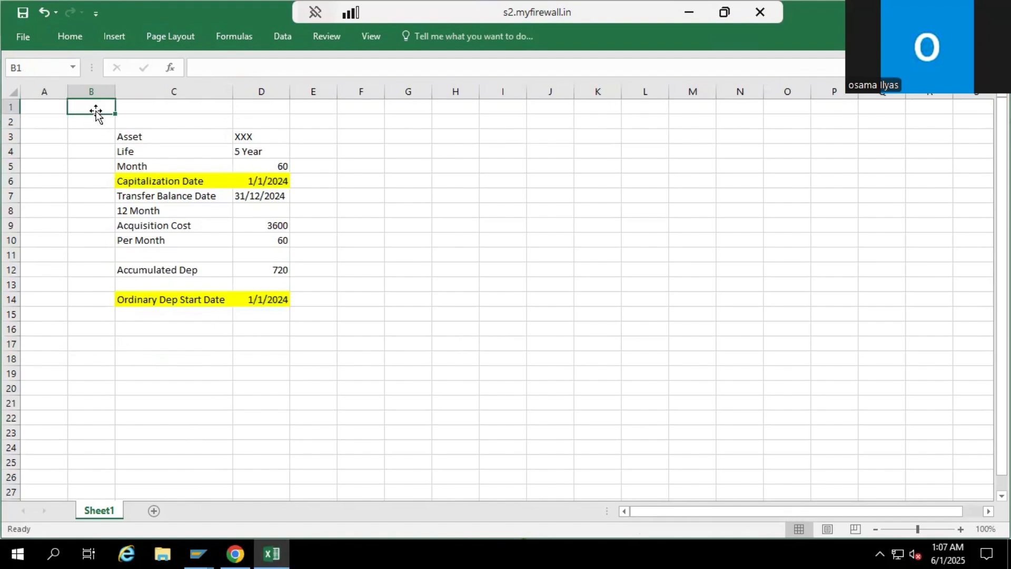
{"action": "type", "text": "Master "}
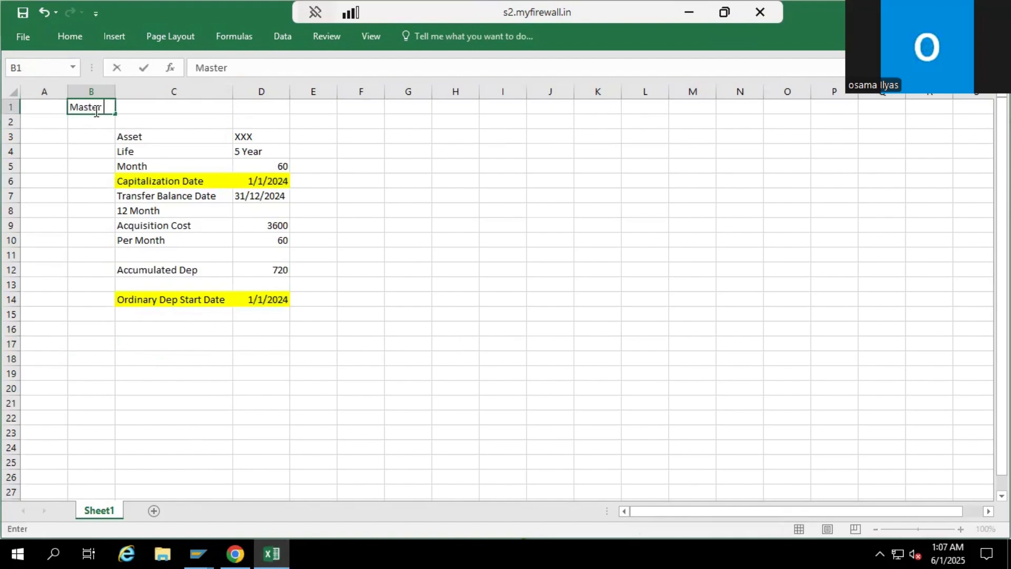
{"action": "type", "text": "Data"}
{"action": "key", "text": "Return"}
{"action": "key", "text": "Return"}
{"action": "key", "text": "Return"}
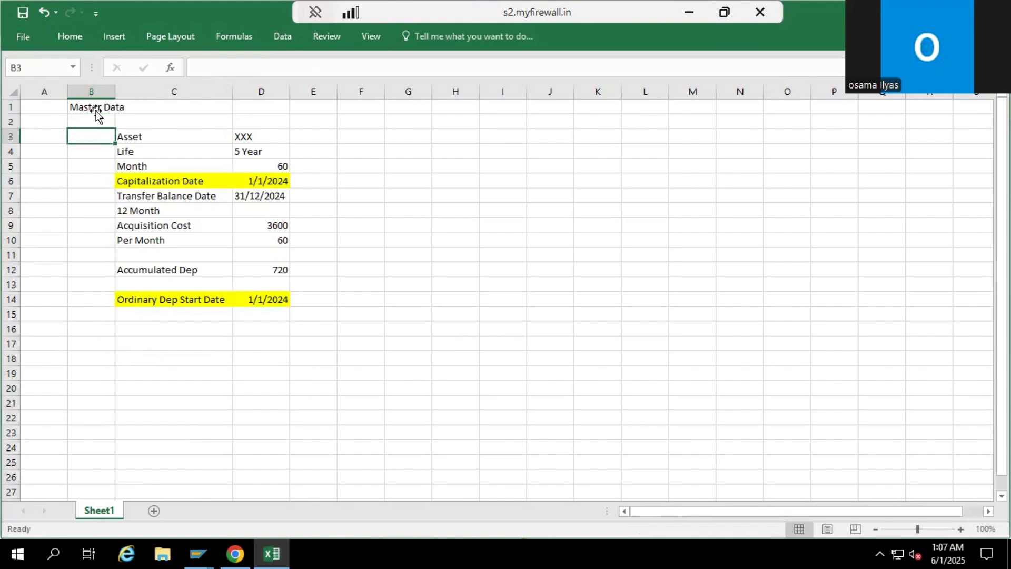
Step: Enter the heading Journal Entry in B17 below the asset details and go to C19
{"action": "key", "text": "Down"}
{"action": "key", "text": "Down"}
{"action": "key", "text": "Down"}
{"action": "key", "text": "Down"}
{"action": "key", "text": "Down"}
{"action": "key", "text": "Down"}
{"action": "key", "text": "Down"}
{"action": "key", "text": "Down"}
{"action": "key", "text": "Down"}
{"action": "key", "text": "Down"}
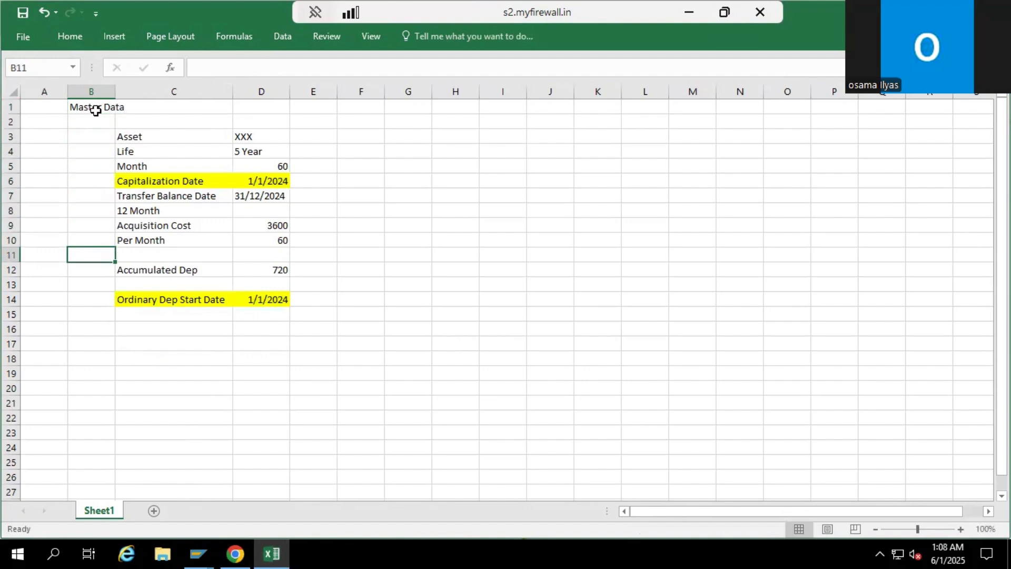
{"action": "key", "text": "Down"}
{"action": "key", "text": "Down"}
{"action": "key", "text": "Down"}
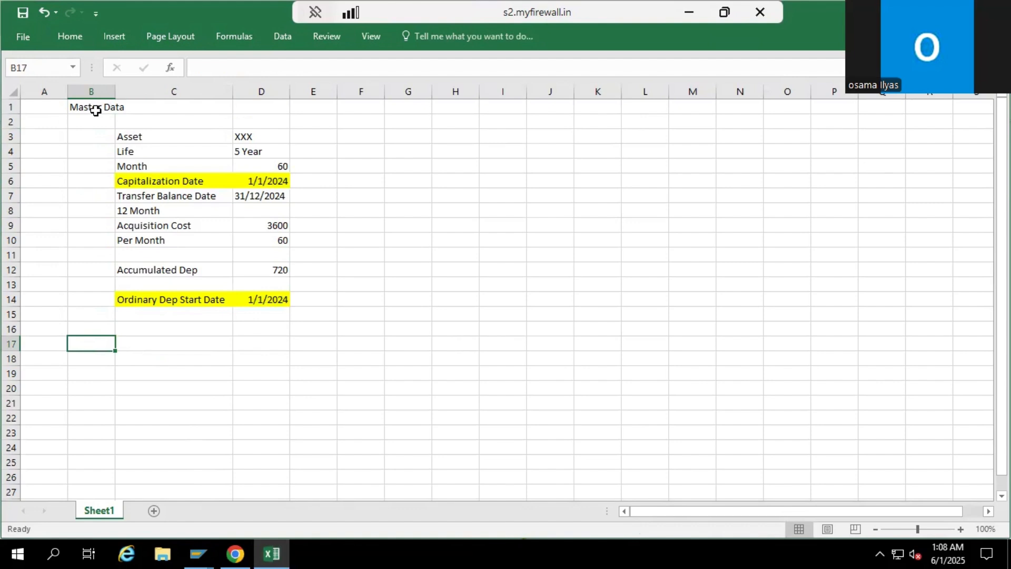
{"action": "type", "text": "Journal"}
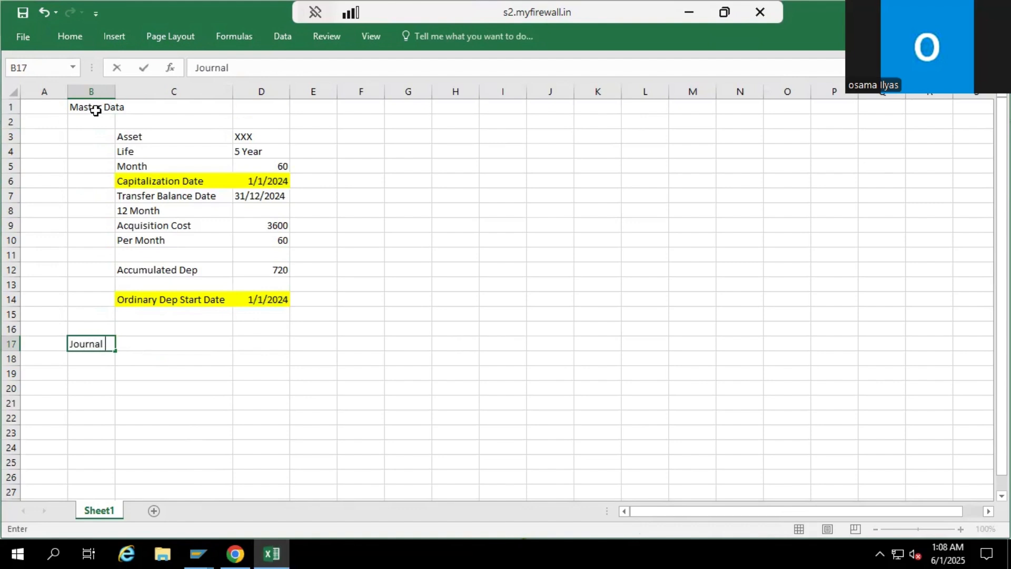
{"action": "type", "text": " Entry"}
{"action": "key", "text": "Return"}
{"action": "key", "text": "Down"}
{"action": "key", "text": "Right"}
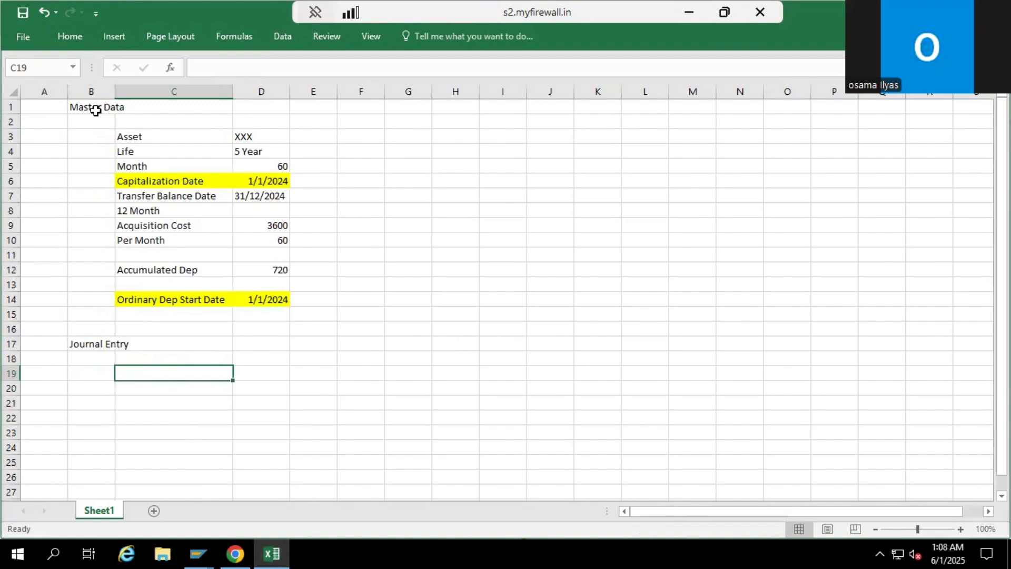
Step: Enter the label Asset in C19 and the column headings Debit in D18 and Credit in E18
{"action": "type", "text": "Asset"}
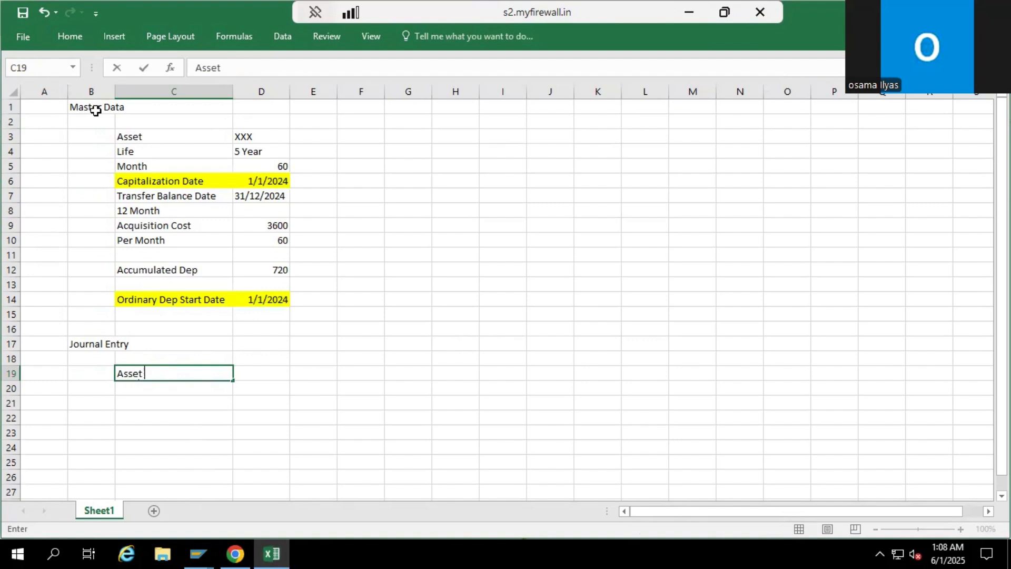
{"action": "key", "text": "Right"}
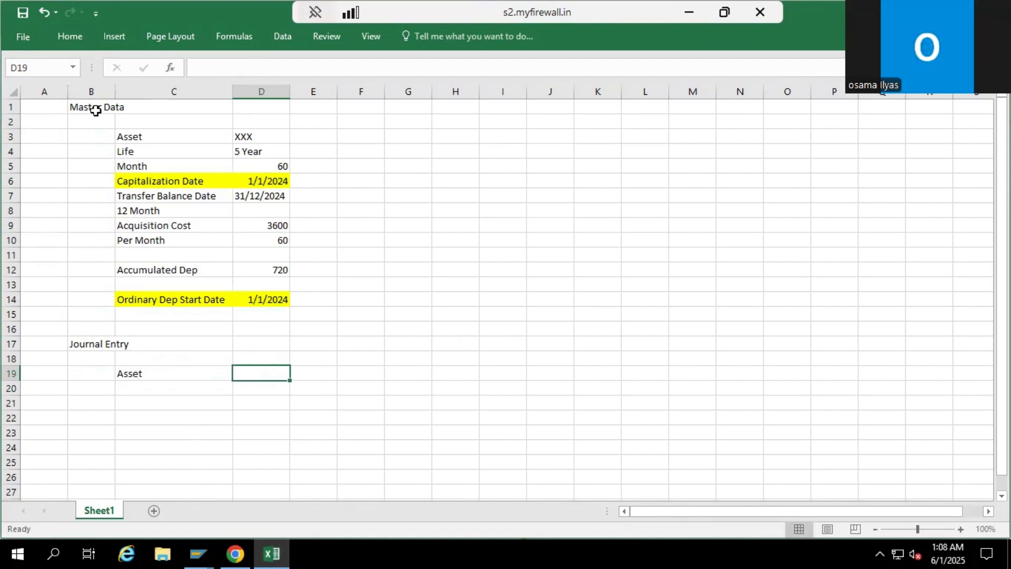
{"action": "key", "text": "Up"}
{"action": "type", "text": "D"}
{"action": "key", "text": "BackSpace"}
{"action": "type", "text": "Debit"}
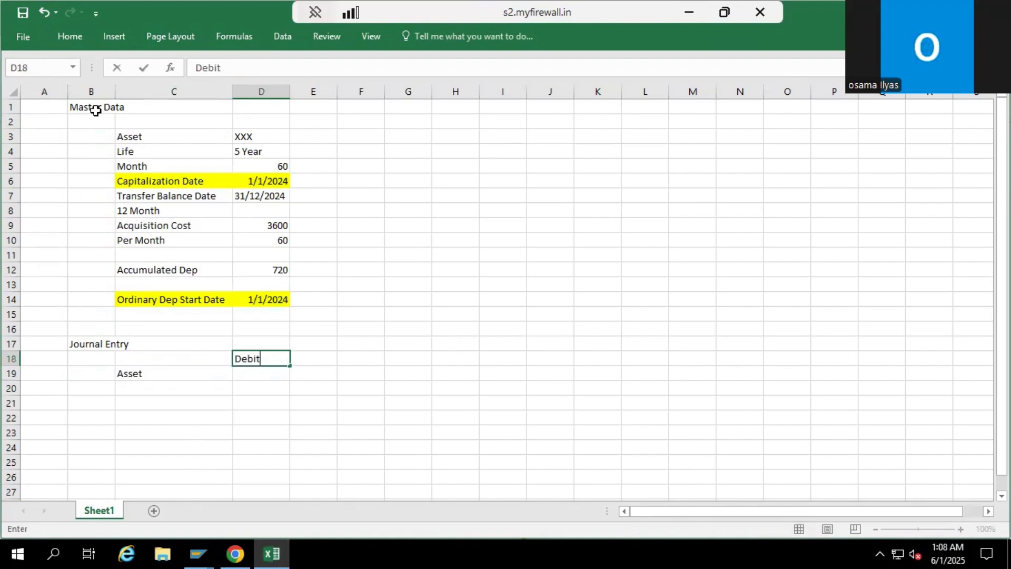
{"action": "key", "text": "Right"}
{"action": "type", "text": "Credit"}
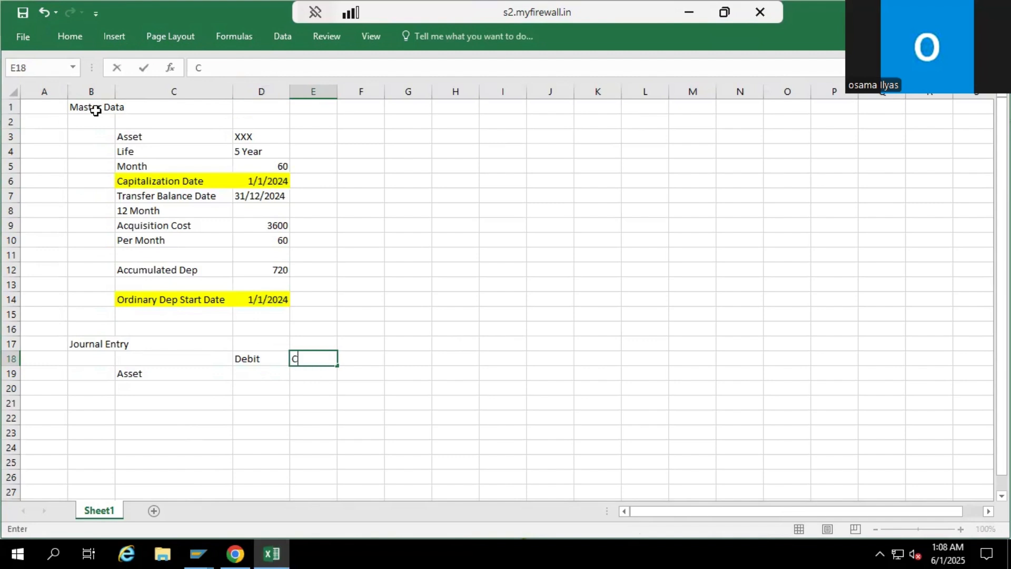
Step: Enter 3600 as the asset's debit amount in D19
{"action": "key", "text": "Down"}
{"action": "key", "text": "Left"}
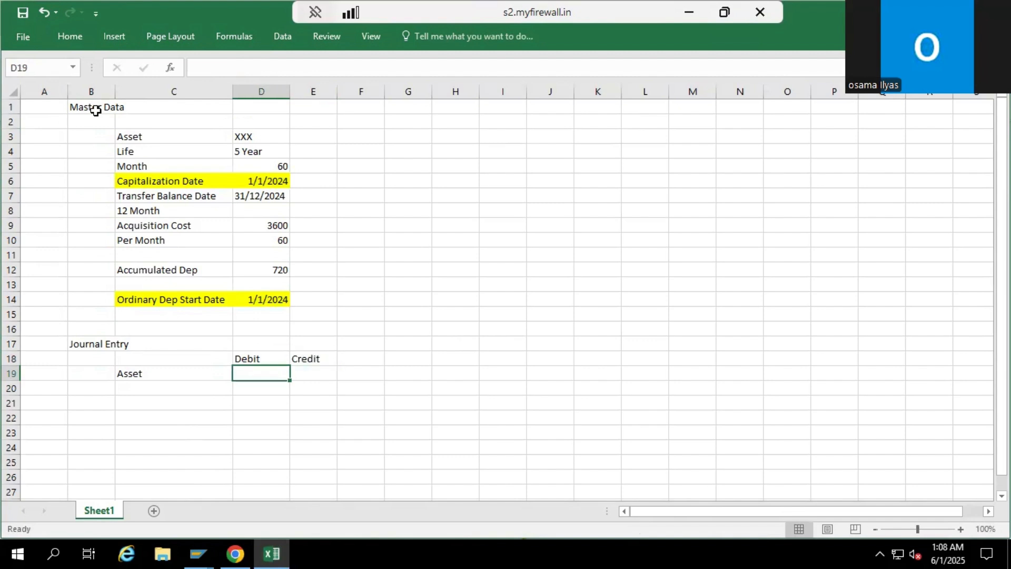
{"action": "type", "text": "3600"}
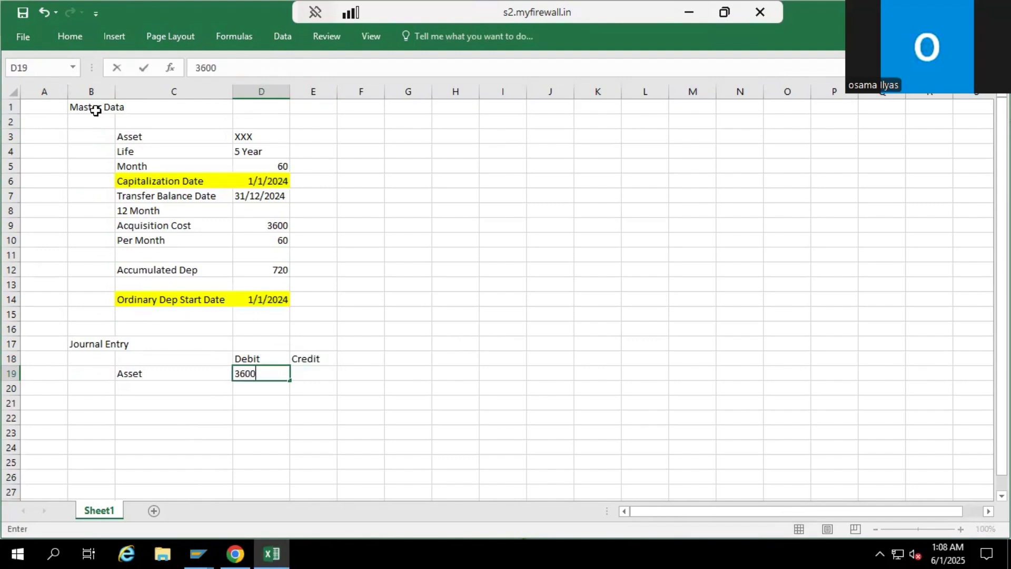
{"action": "key", "text": "Return"}
Step: Add the journal line Accumulated Dep in C20 with a credit amount of 720 in E20
{"action": "key", "text": "Left"}
{"action": "type", "text": "Accum"}
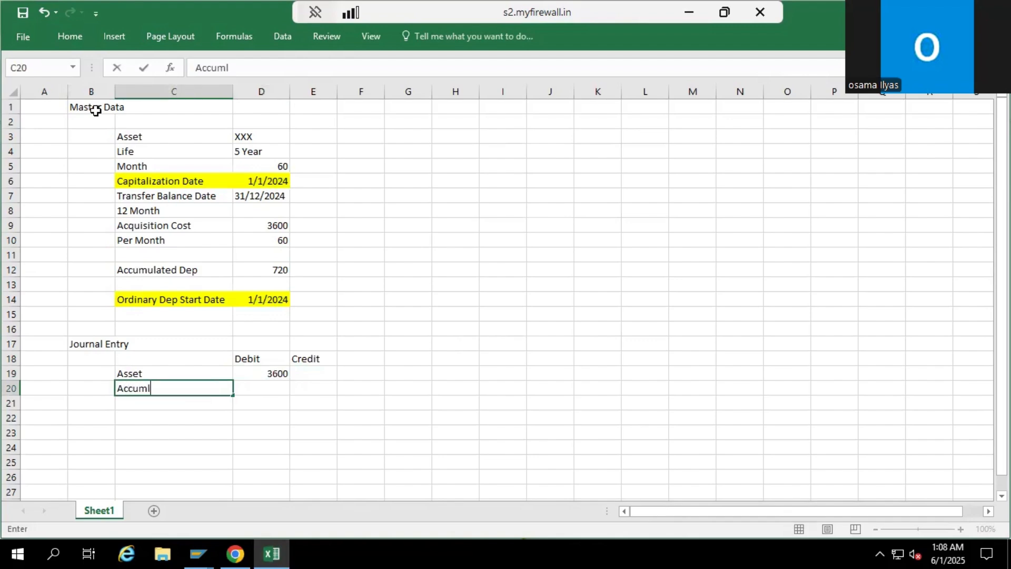
{"action": "type", "text": "lat"}
{"action": "key", "text": "BackSpace"}
{"action": "key", "text": "BackSpace"}
{"action": "key", "text": "BackSpace"}
{"action": "type", "text": "ulated Dep"}
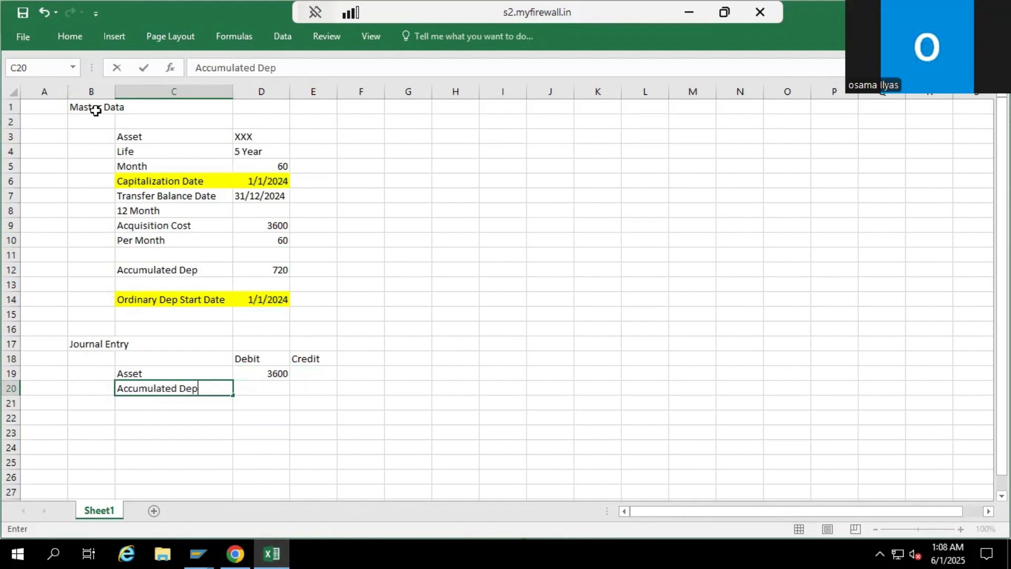
{"action": "key", "text": "Tab"}
{"action": "key", "text": "Tab"}
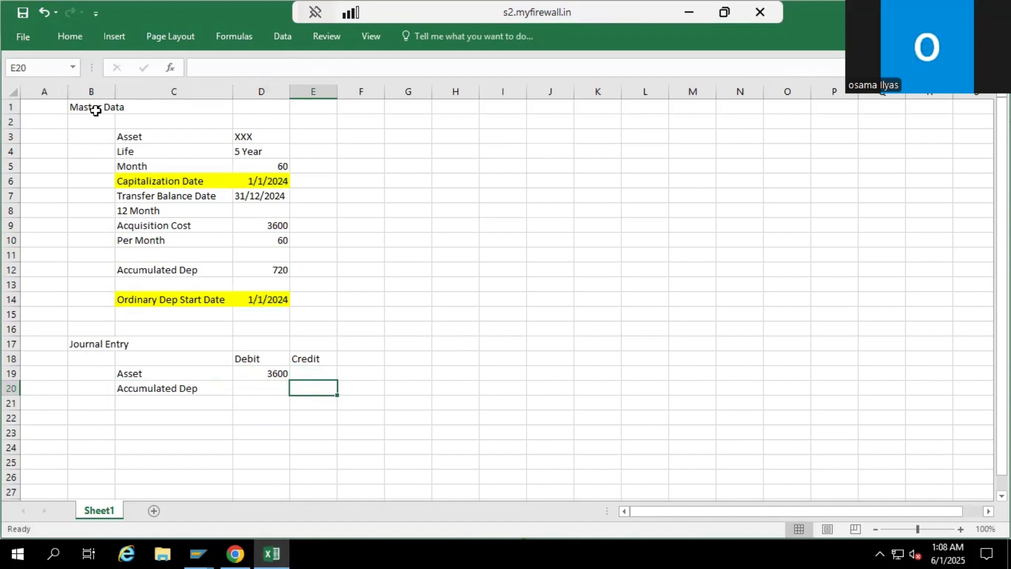
{"action": "type", "text": "7"}
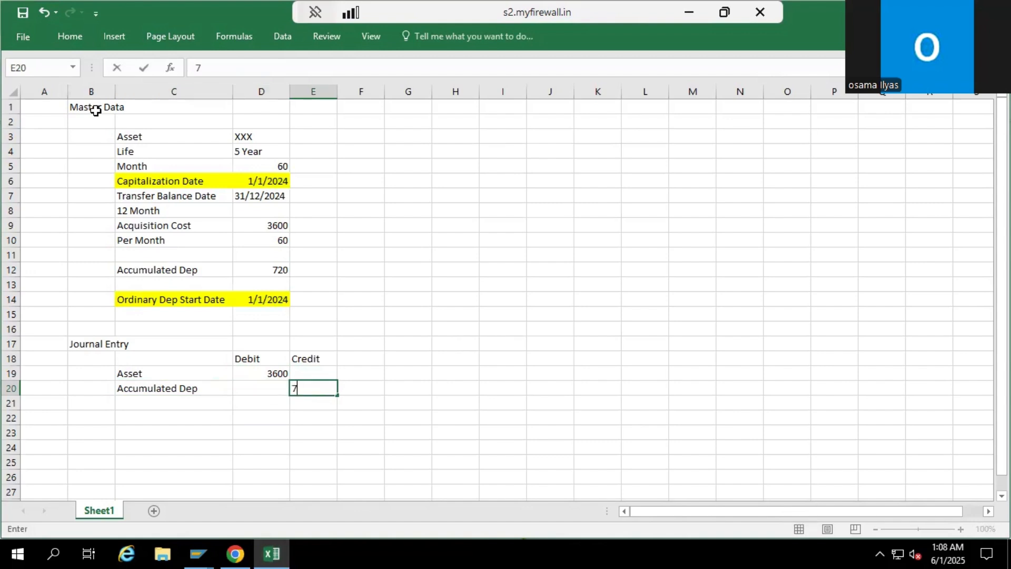
{"action": "type", "text": "20"}
{"action": "key", "text": "Return"}
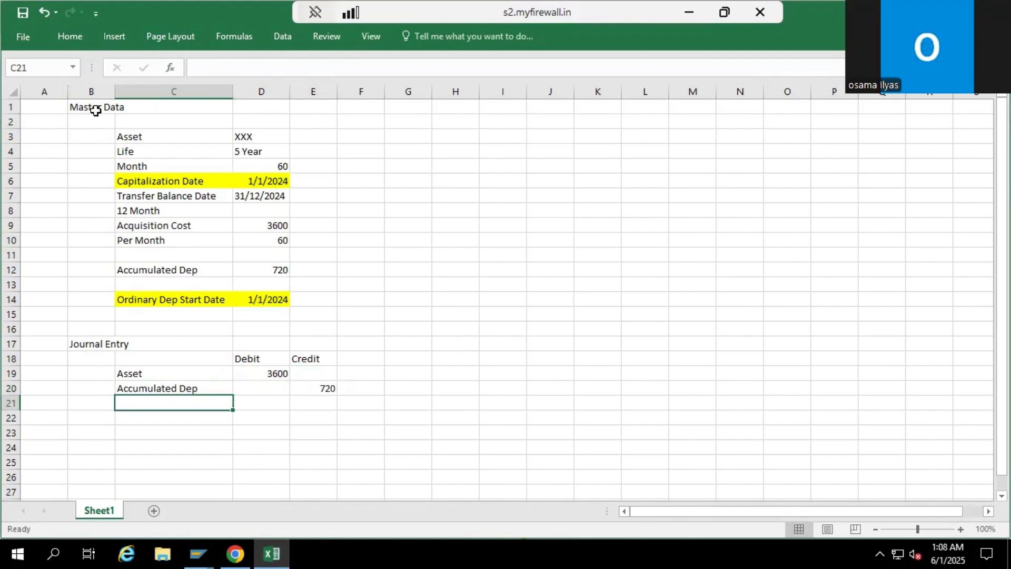
Step: Enter the label Balance Tranfer in C21 as the third journal line
{"action": "type", "text": "B"}
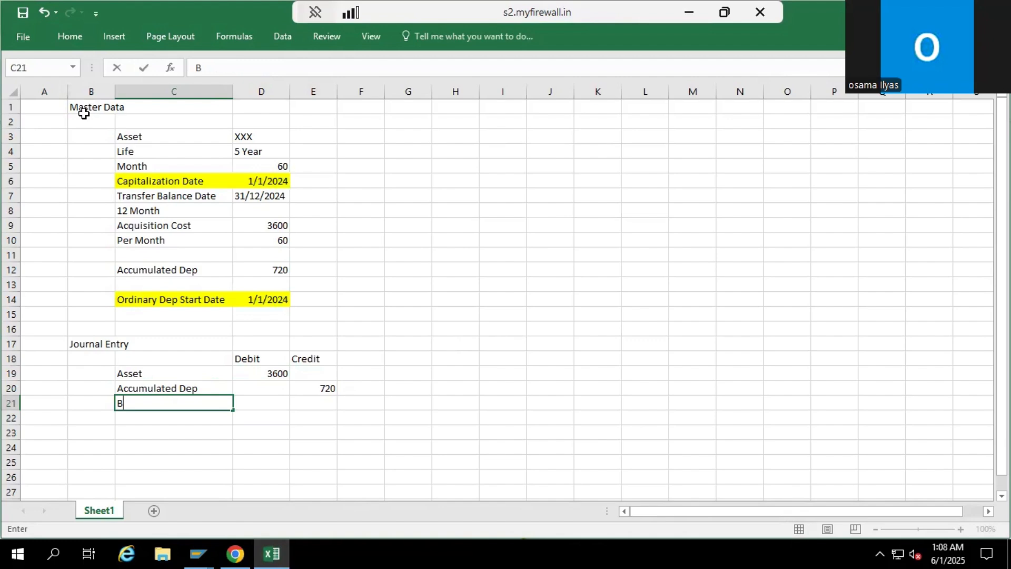
{"action": "type", "text": "ALA"}
{"action": "key", "text": "BackSpace"}
{"action": "key", "text": "BackSpace"}
{"action": "key", "text": "BackSpace"}
{"action": "type", "text": "alance"}
{"action": "key", "text": "BackSpace"}
{"action": "key", "text": "BackSpace"}
{"action": "key", "text": "BackSpace"}
{"action": "key", "text": "BackSpace"}
{"action": "key", "text": "BackSpace"}
{"action": "key", "text": "BackSpace"}
{"action": "key", "text": "BackSpace"}
{"action": "type", "text": "Balance"}
{"action": "key", "text": "Tab"}
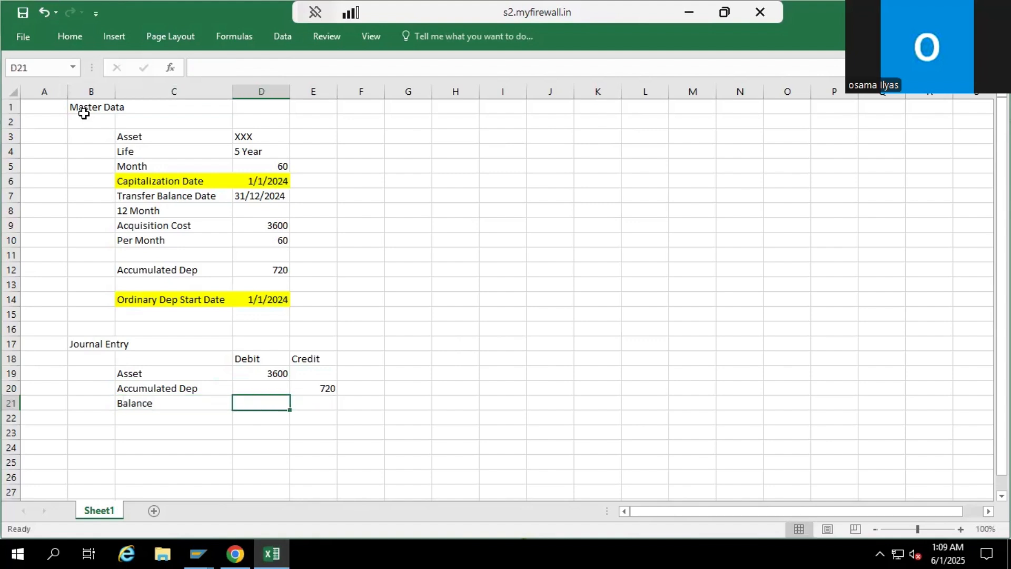
{"action": "double_click", "coordinate": [184, 402]}
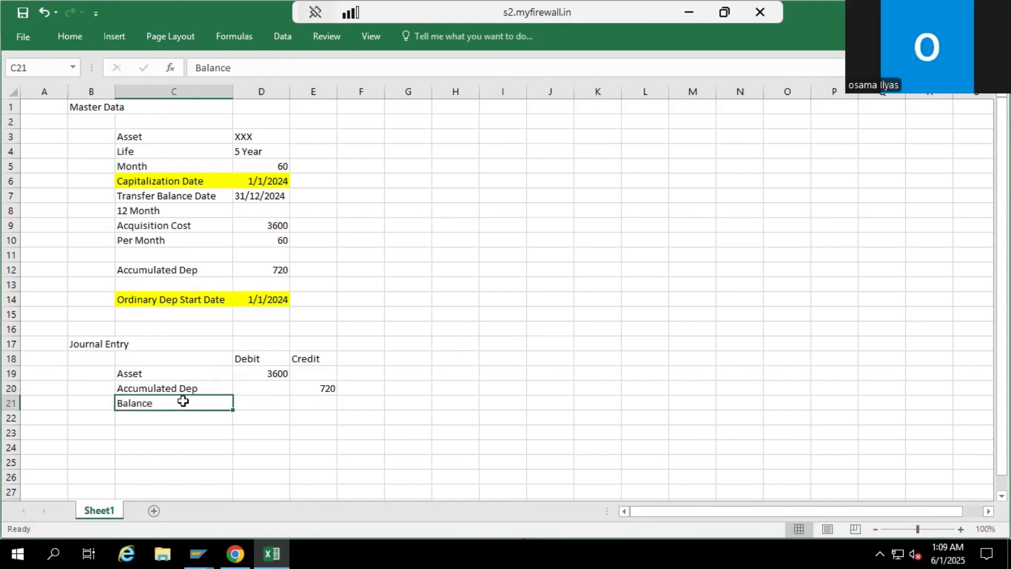
{"action": "type", "text": "T"}
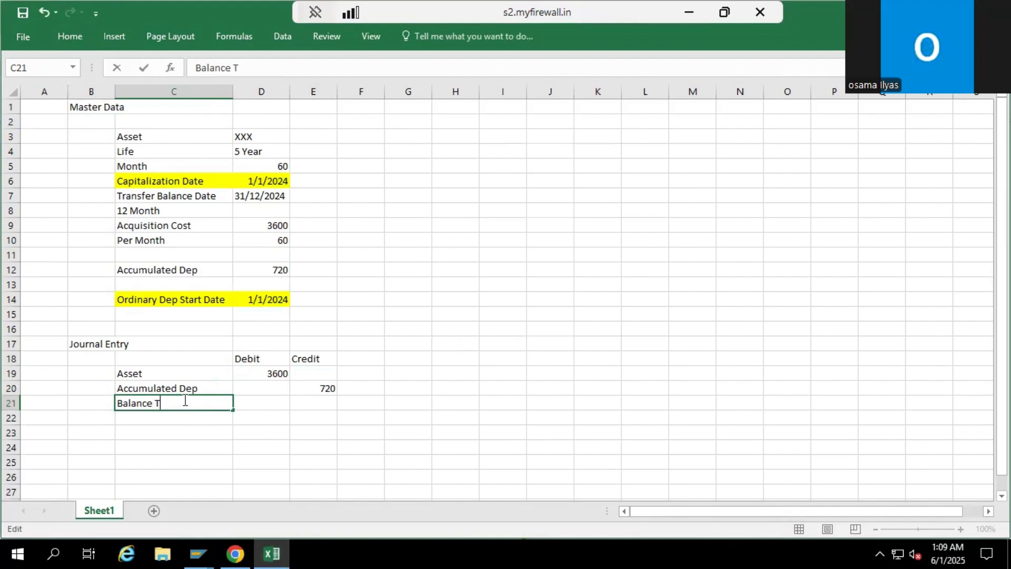
{"action": "type", "text": "ranfer"}
Step: Calculate the balance transfer credit in E21 with the formula =D19-E20
{"action": "left_click", "coordinate": [300, 401]}
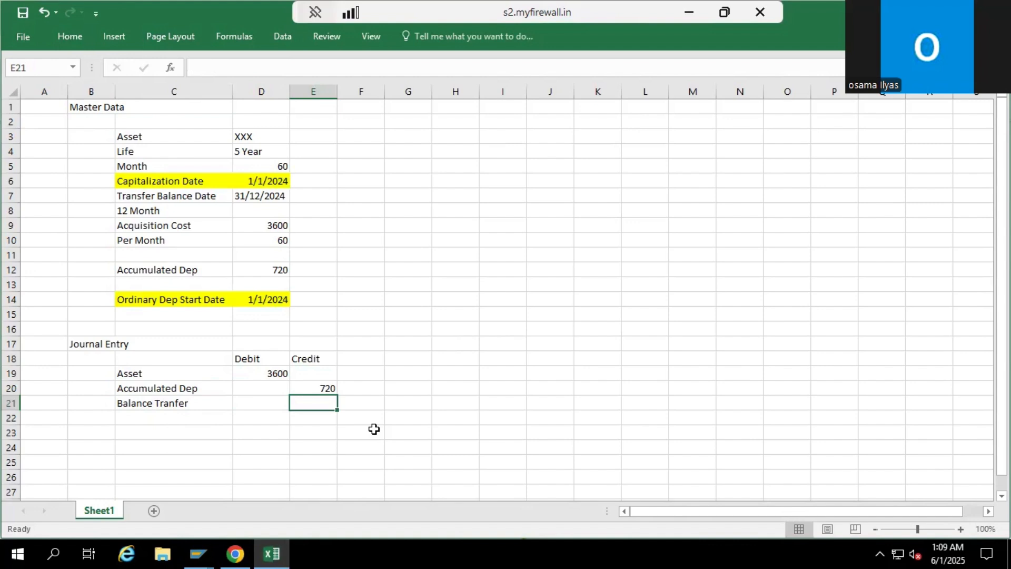
{"action": "type", "text": "="}
{"action": "key", "text": "Left"}
{"action": "key", "text": "Up"}
{"action": "key", "text": "Up"}
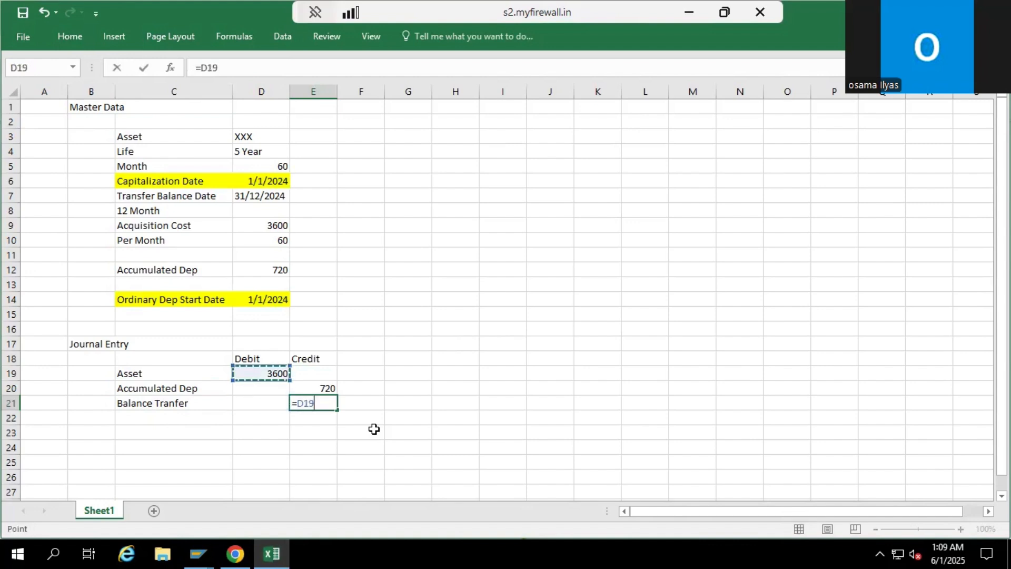
{"action": "type", "text": "-"}
{"action": "key", "text": "Up"}
{"action": "key", "text": "Return"}
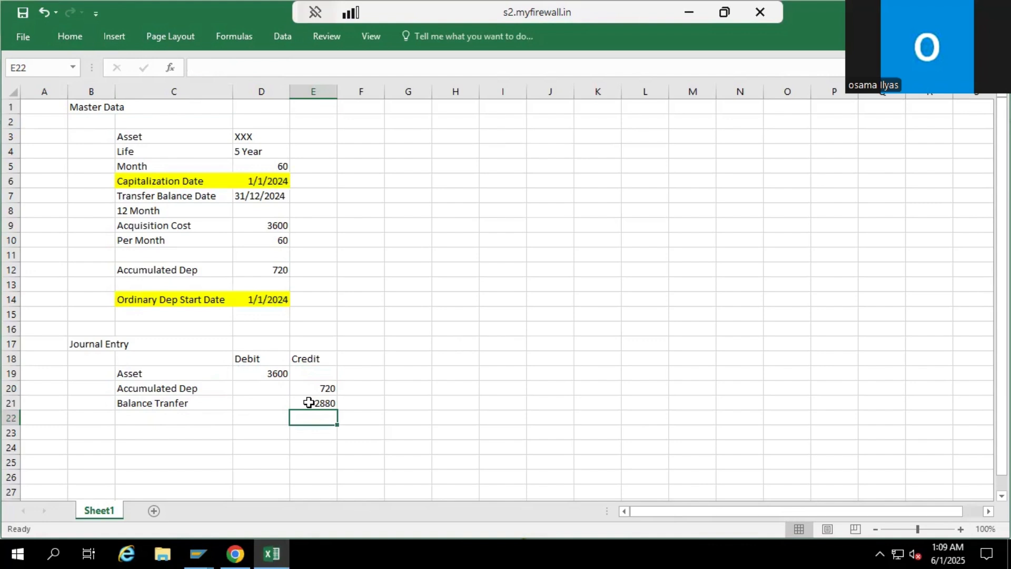
{"action": "left_click", "coordinate": [166, 402]}
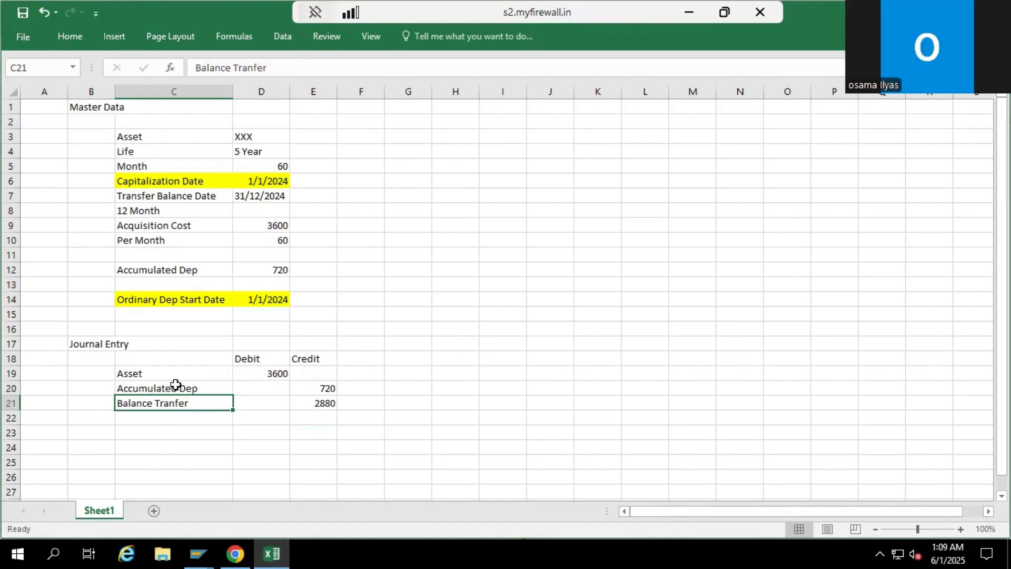
{"action": "left_click", "coordinate": [311, 402]}
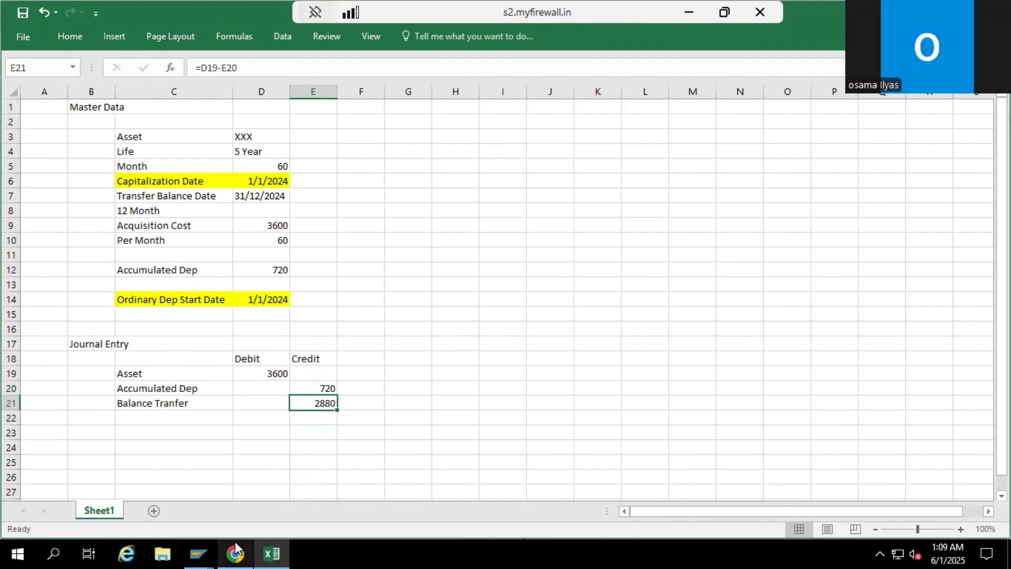
Step: Switch to the SAP Fiori home page in Chrome, search the apps for as91 and open the Create Legacy Data app
{"action": "mouse_move", "coordinate": [235, 550]}
{"action": "left_click", "coordinate": [250, 459]}
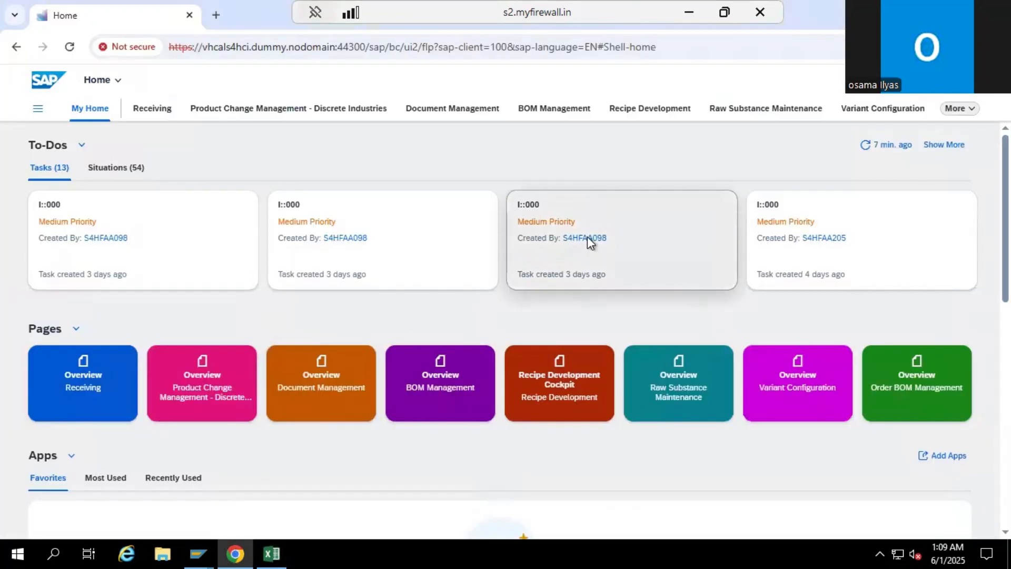
{"action": "left_click", "coordinate": [881, 87]}
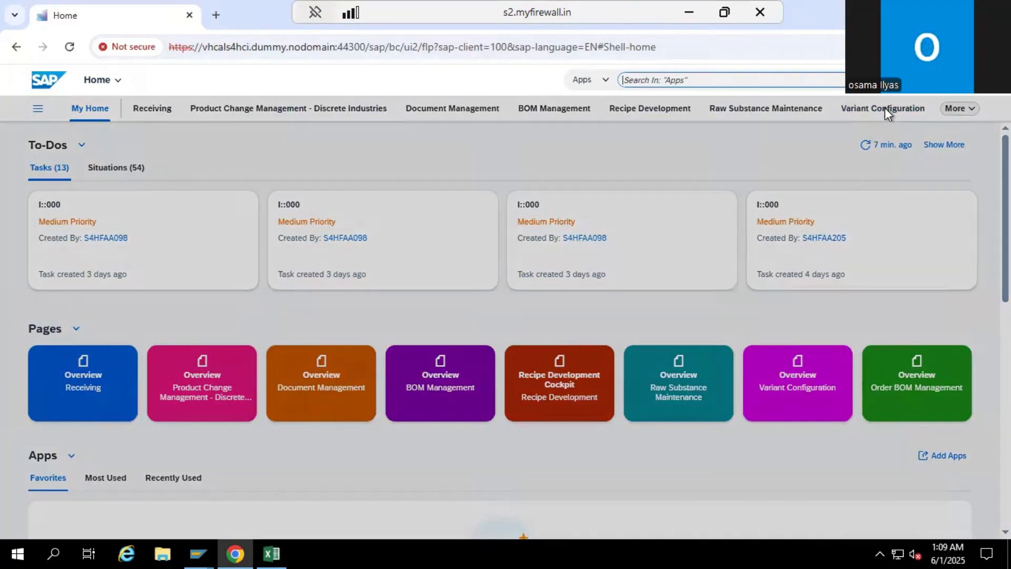
{"action": "type", "text": "as0"}
{"action": "key", "text": "BackSpace"}
{"action": "type", "text": "91"}
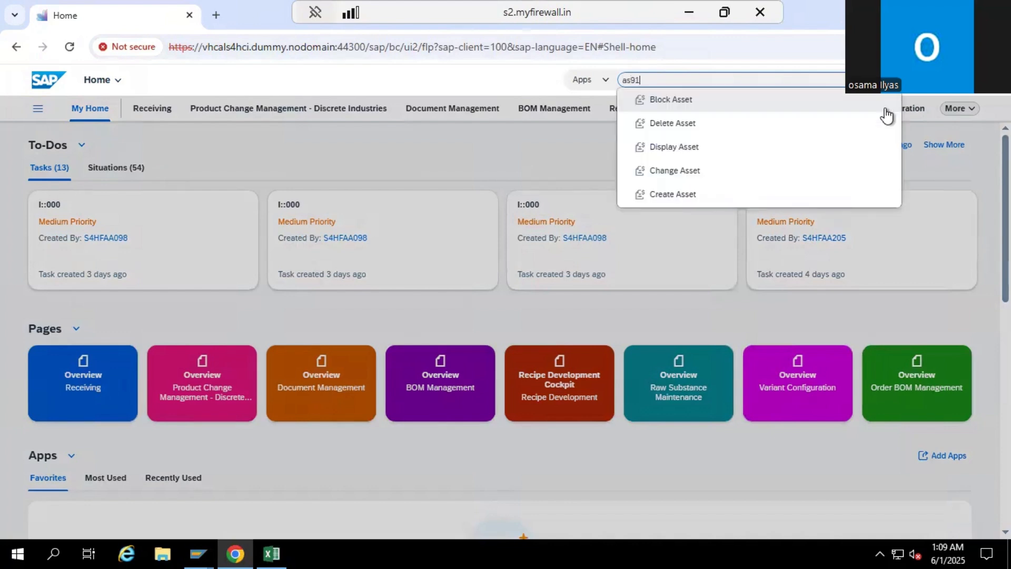
{"action": "left_click", "coordinate": [685, 101]}
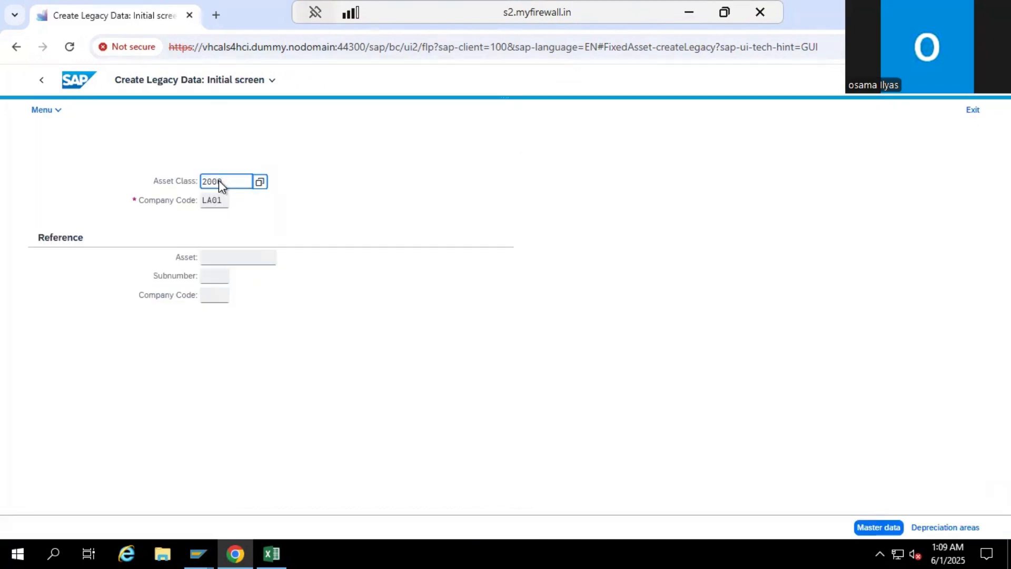
Step: Start a legacy asset in class 2000 and company code LA01 with the description Machinery and capitalization date 01/01/2024
{"action": "key", "text": "Return"}
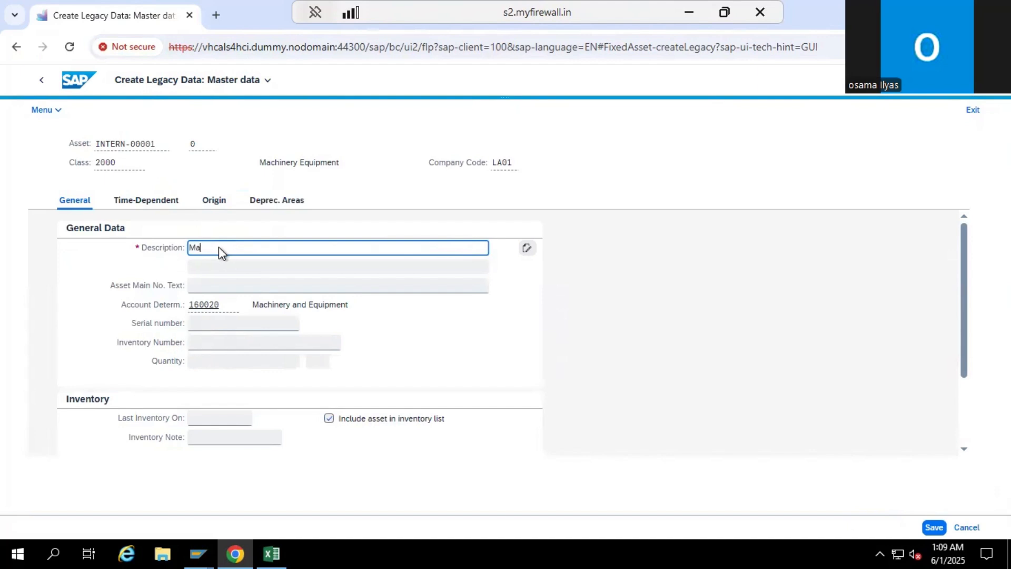
{"action": "type", "text": "Machinery"}
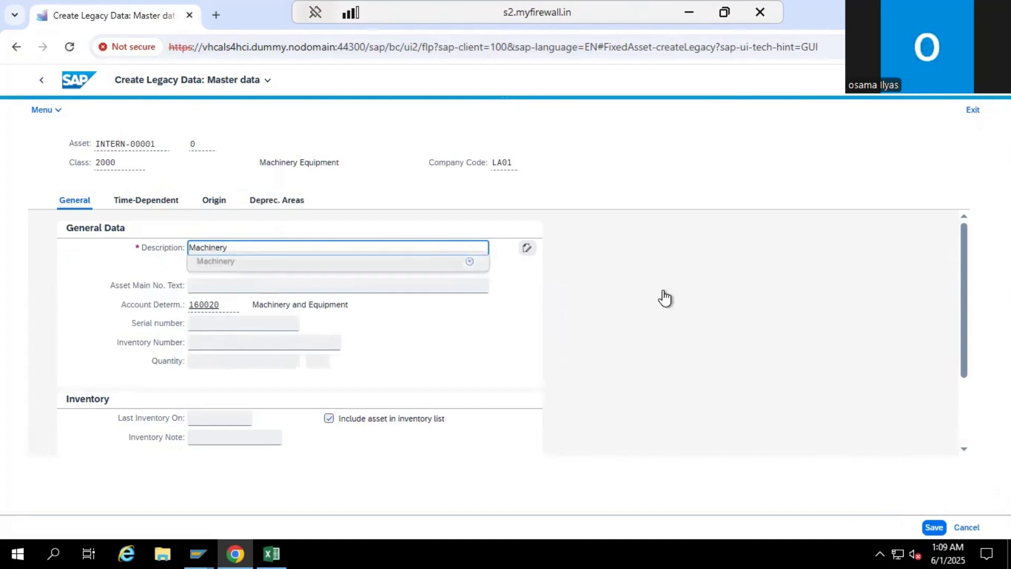
{"action": "left_click", "coordinate": [963, 414]}
{"action": "scroll", "coordinate": [966, 420], "scroll_direction": "down", "scroll_amount": 2}
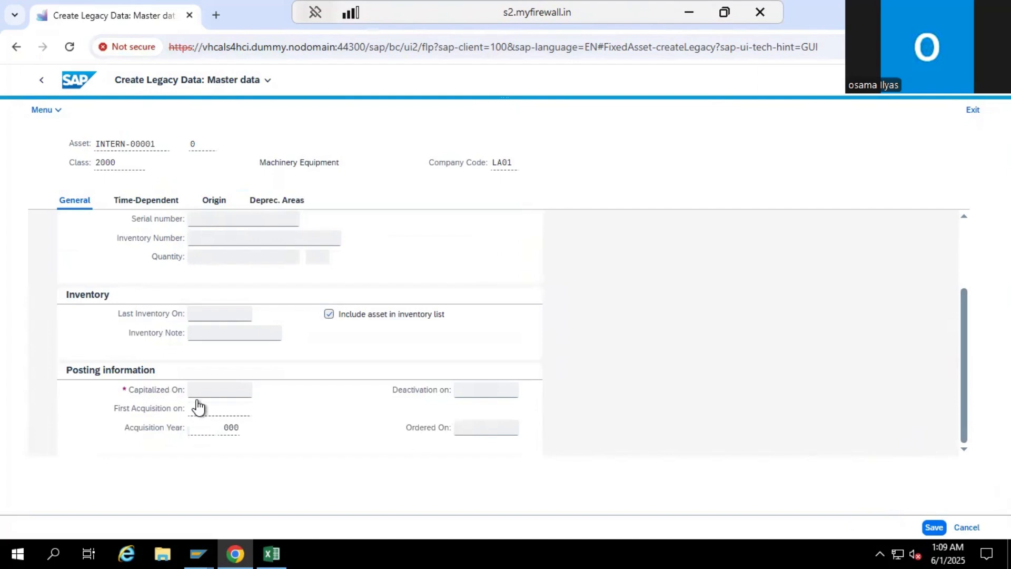
{"action": "left_click", "coordinate": [234, 392]}
{"action": "type", "text": "01"}
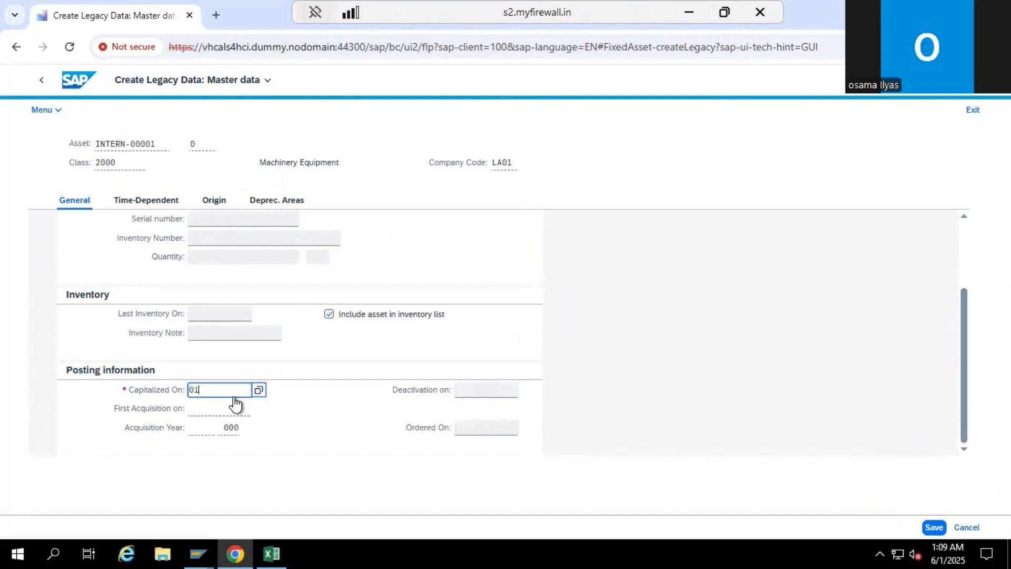
{"action": "type", "text": "/0"}
{"action": "left_click", "coordinate": [211, 406]}
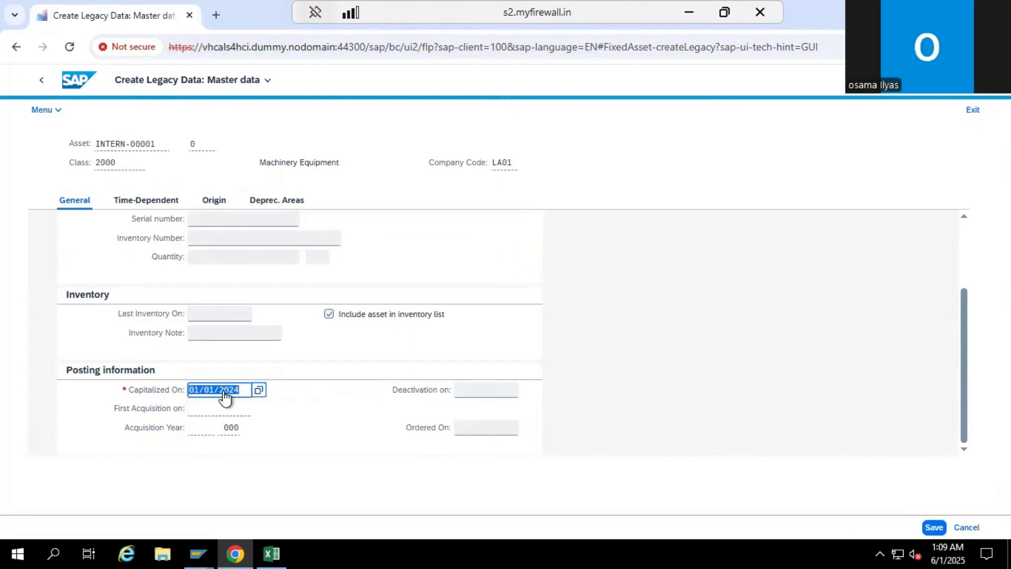
Step: Assign the finance department cost center LA00000002 in the asset's time-dependent data
{"action": "left_click", "coordinate": [144, 202]}
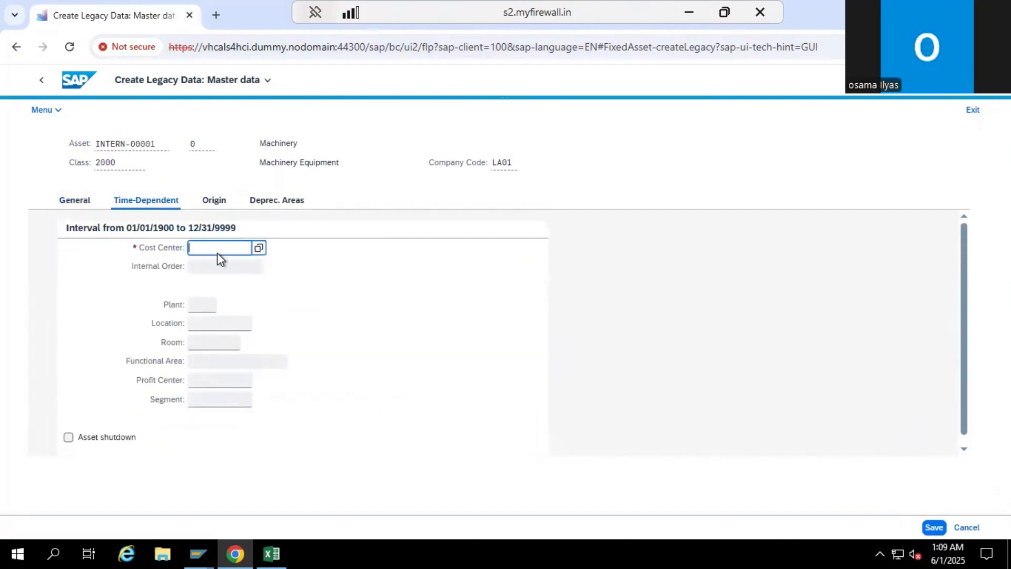
{"action": "left_click", "coordinate": [218, 251]}
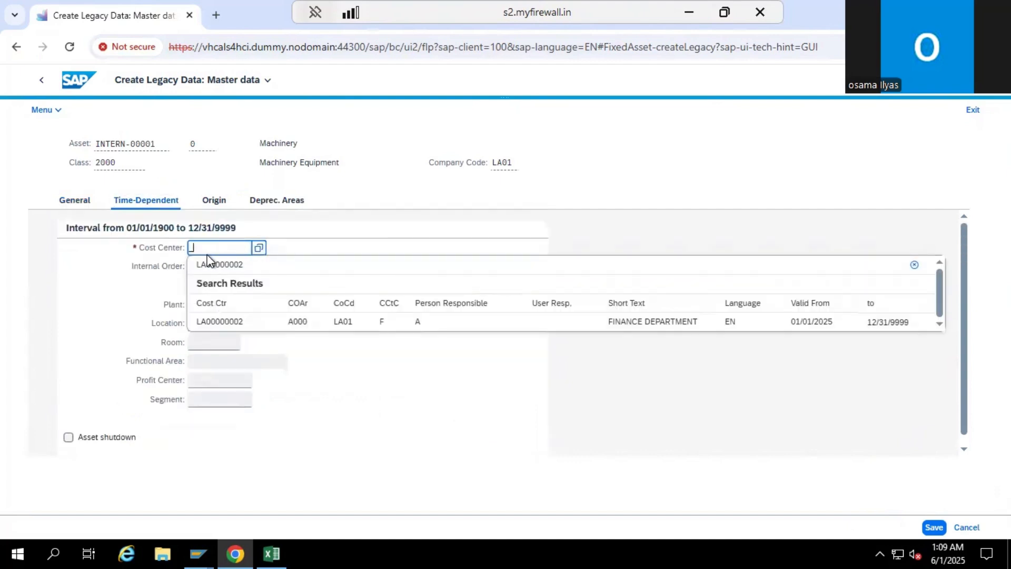
{"action": "left_click", "coordinate": [219, 321]}
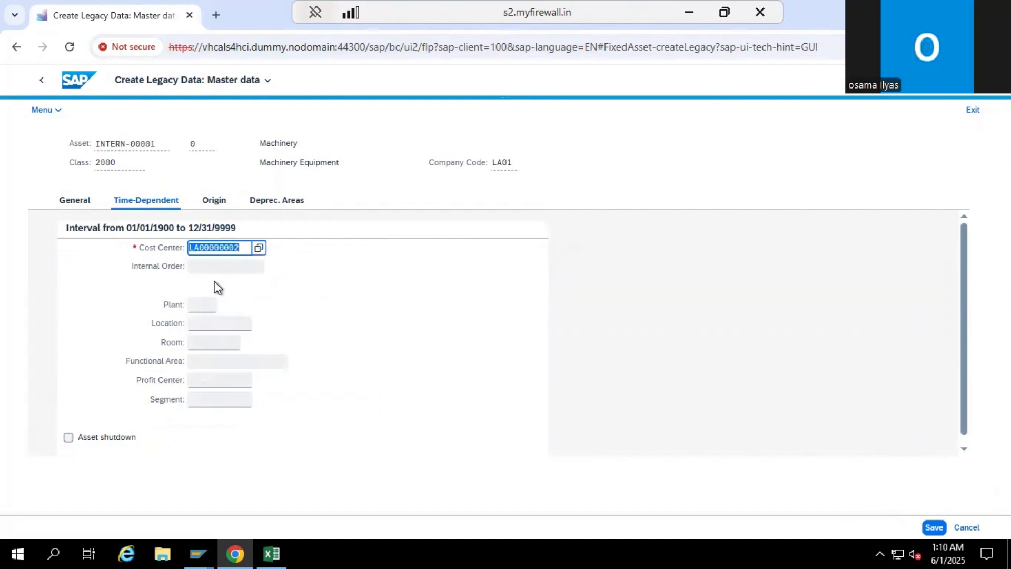
{"action": "key", "text": "Return"}
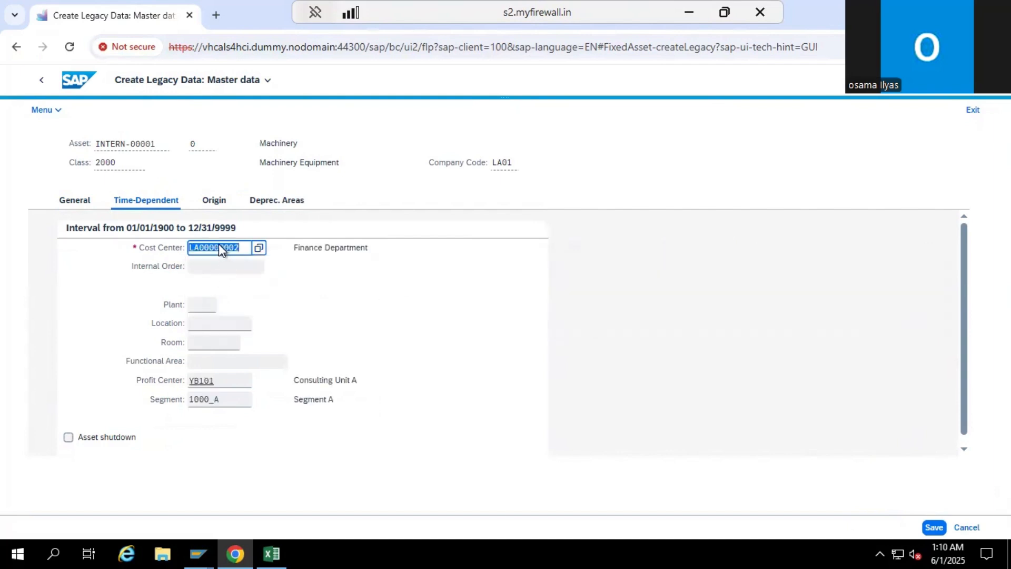
Step: Set the book depreciation area's useful life to 5 years and save the legacy asset
{"action": "left_click", "coordinate": [271, 207]}
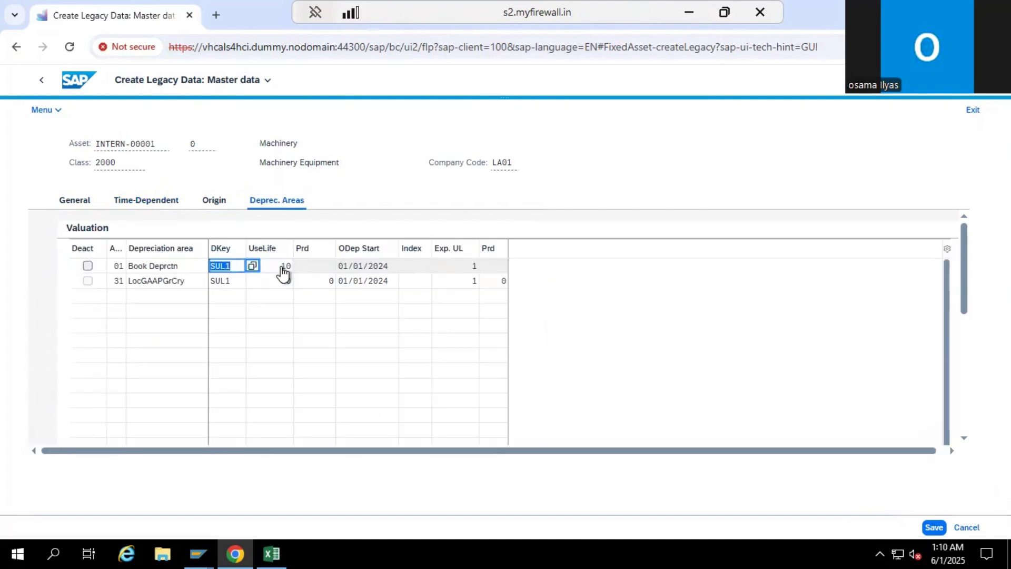
{"action": "left_click", "coordinate": [283, 267]}
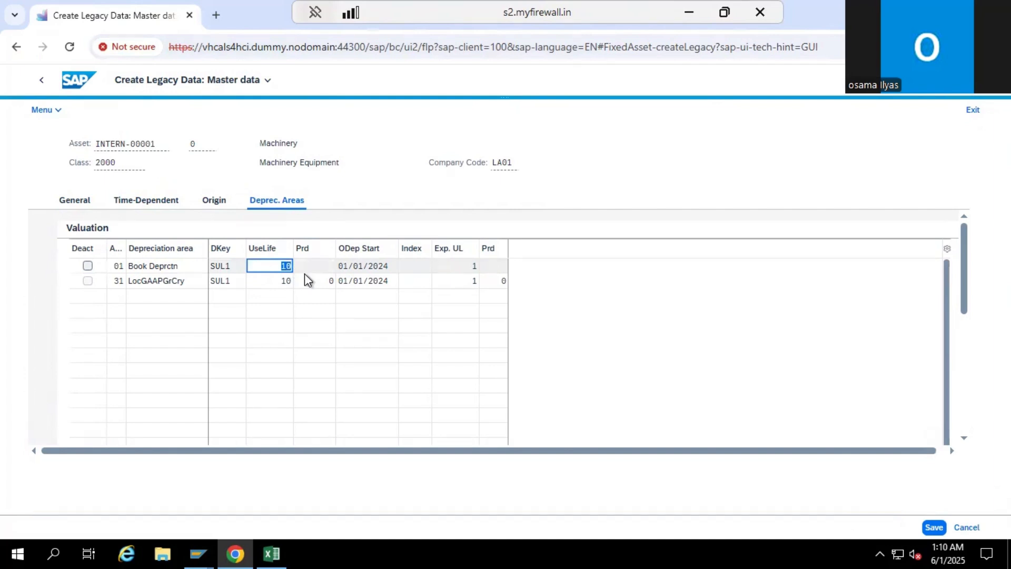
{"action": "type", "text": "5"}
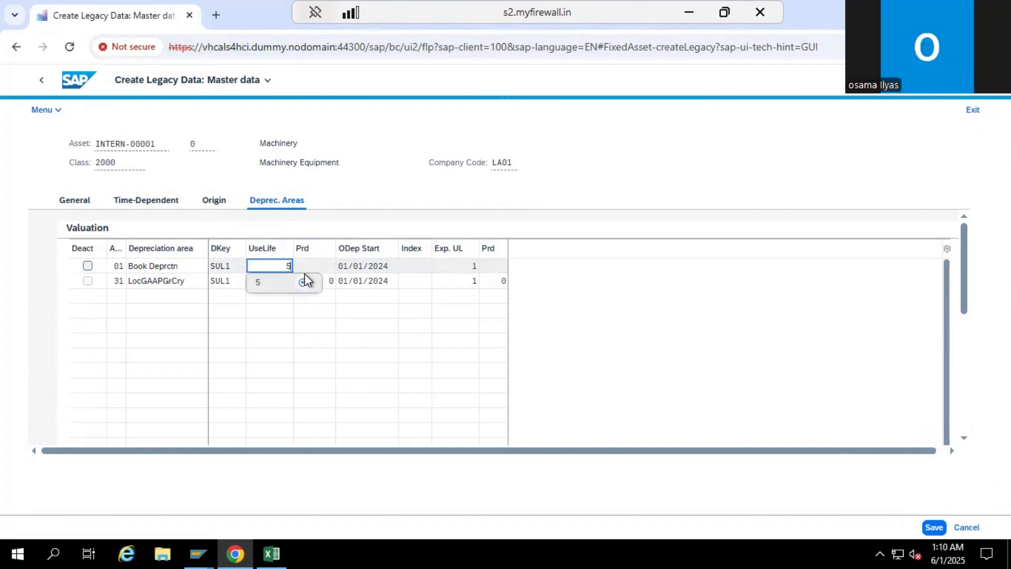
{"action": "key", "text": "Return"}
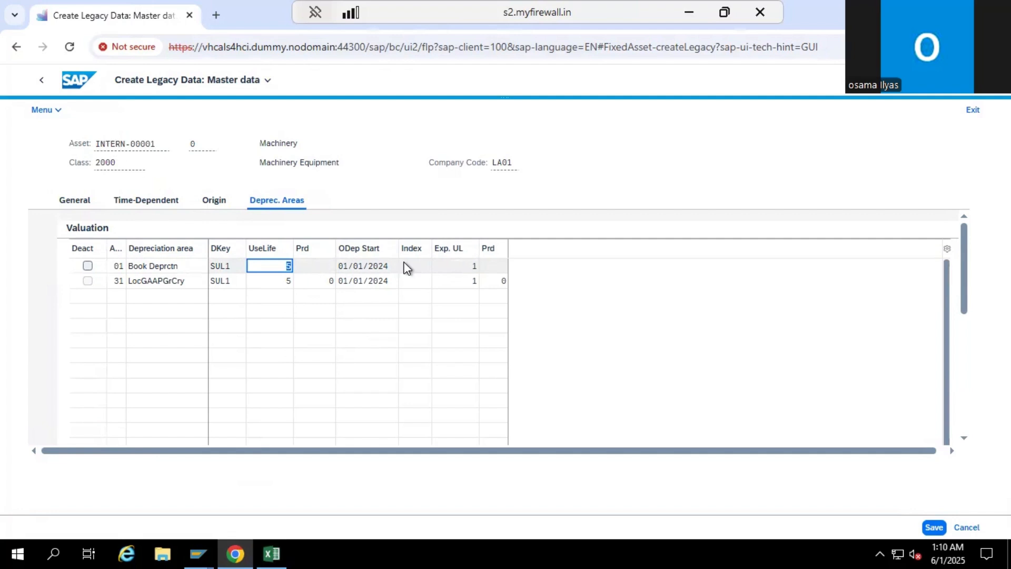
{"action": "left_click", "coordinate": [933, 528]}
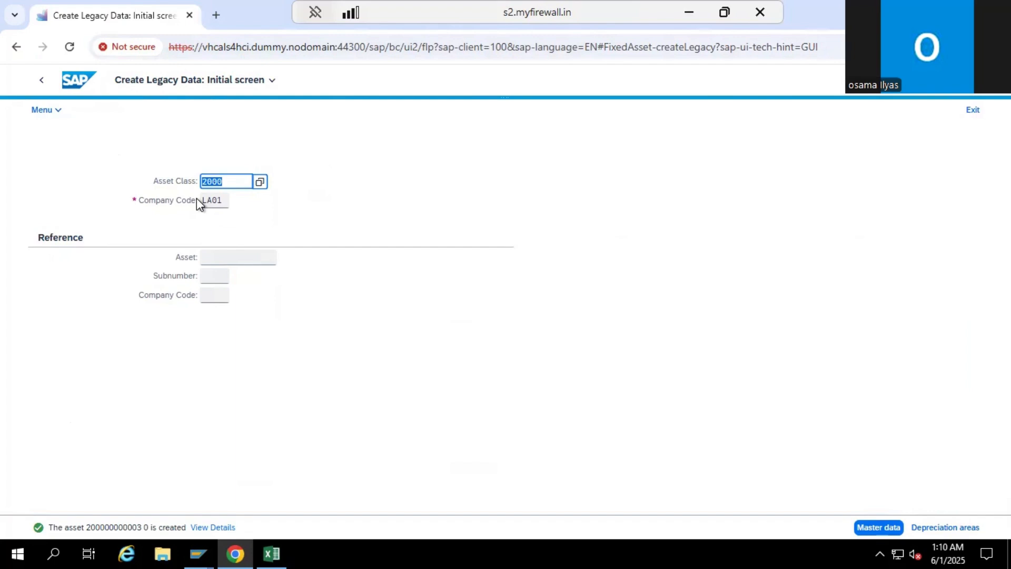
Step: Search the home page apps for abldt and start Post Transfer Values - For Legacy Asset for the new Machinery asset in company code LA01
{"action": "left_click", "coordinate": [42, 82]}
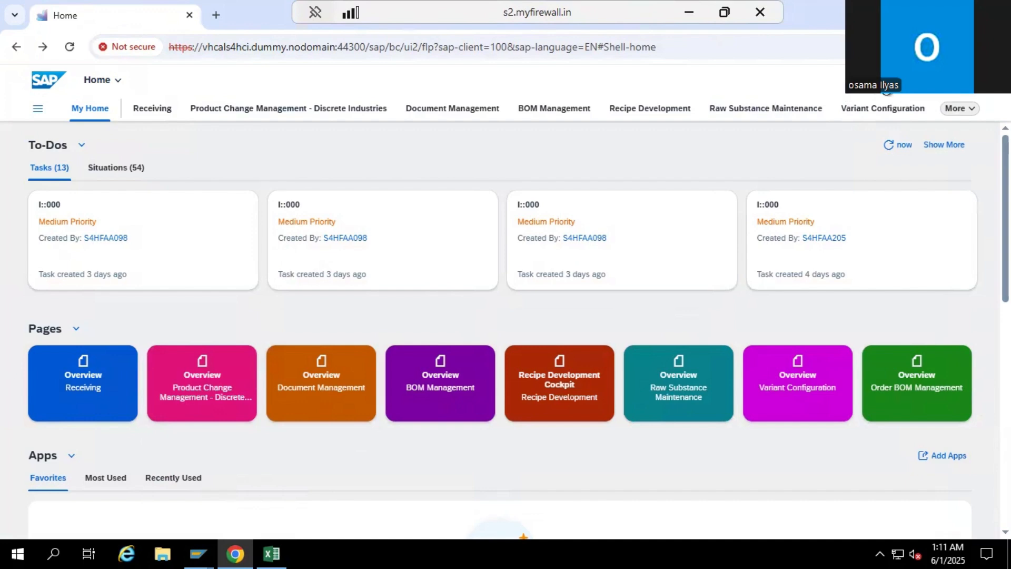
{"action": "left_click", "coordinate": [886, 90]}
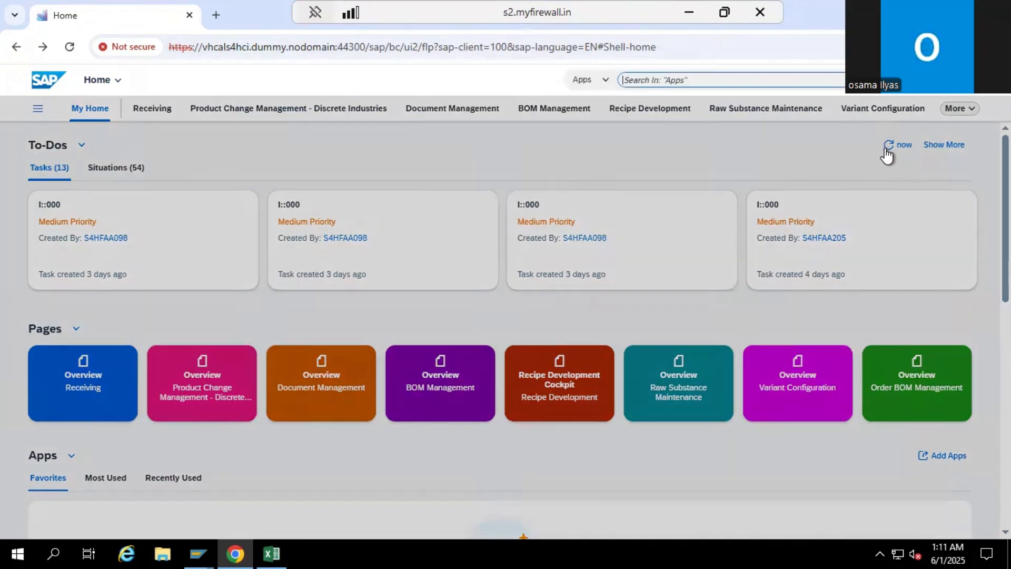
{"action": "type", "text": "abldt"}
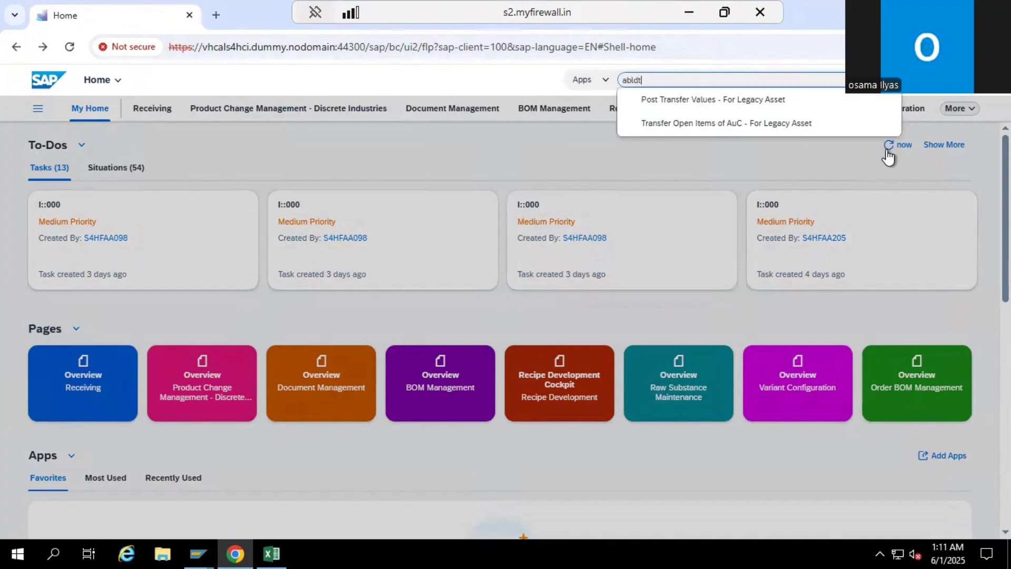
{"action": "left_click", "coordinate": [700, 105]}
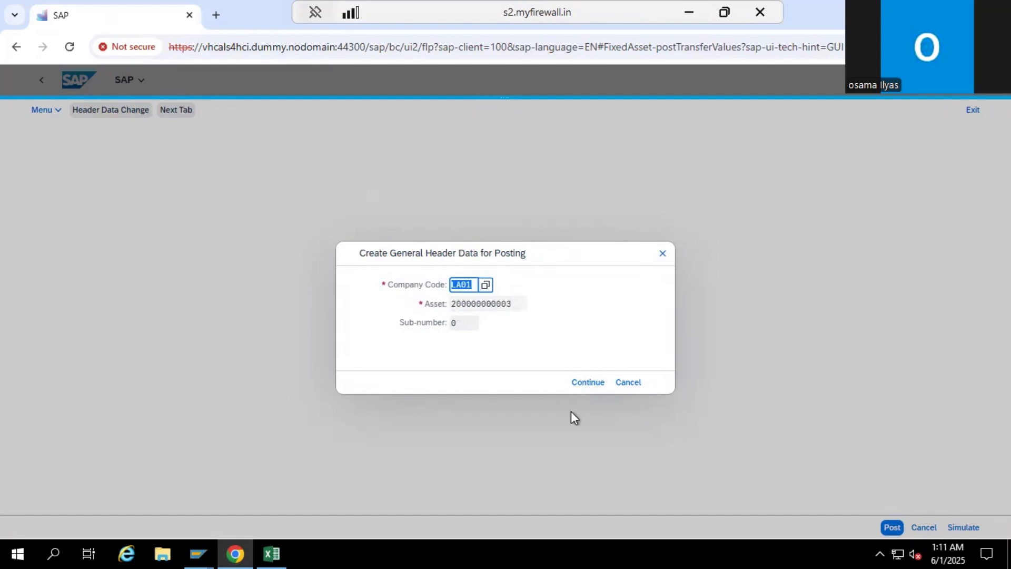
{"action": "left_click", "coordinate": [586, 389]}
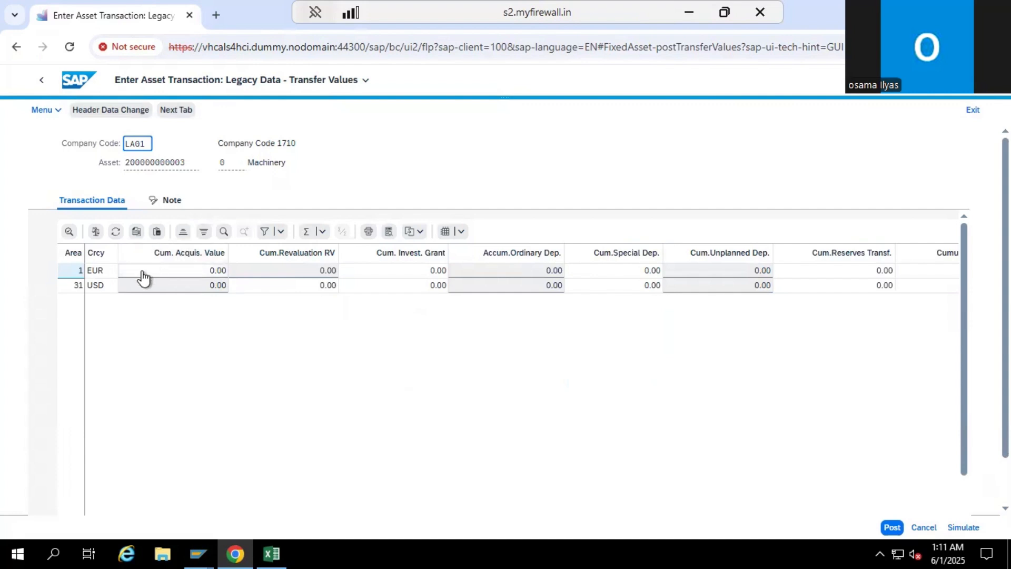
Step: Post area 1 transfer values of 3600 cumulative acquisition value and 720 accumulated ordinary depreciation, and leave the posting app without starting another entry
{"action": "left_click", "coordinate": [200, 274]}
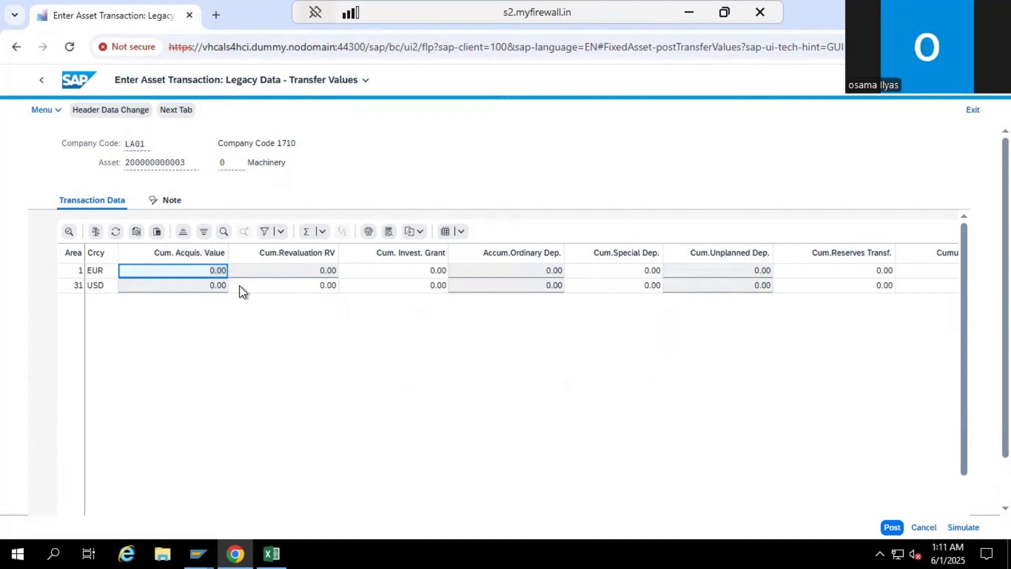
{"action": "type", "text": "3600"}
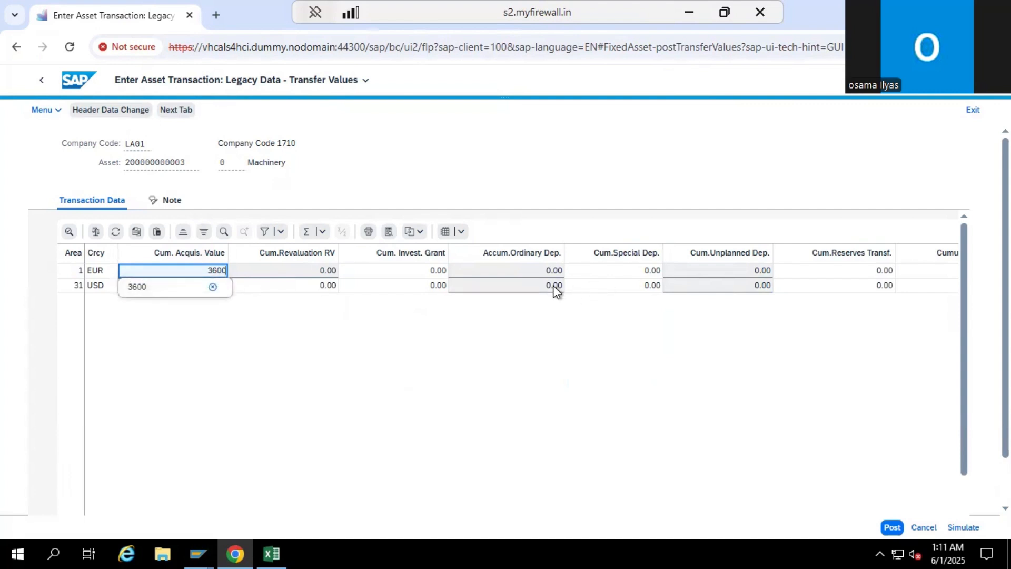
{"action": "left_click", "coordinate": [542, 274]}
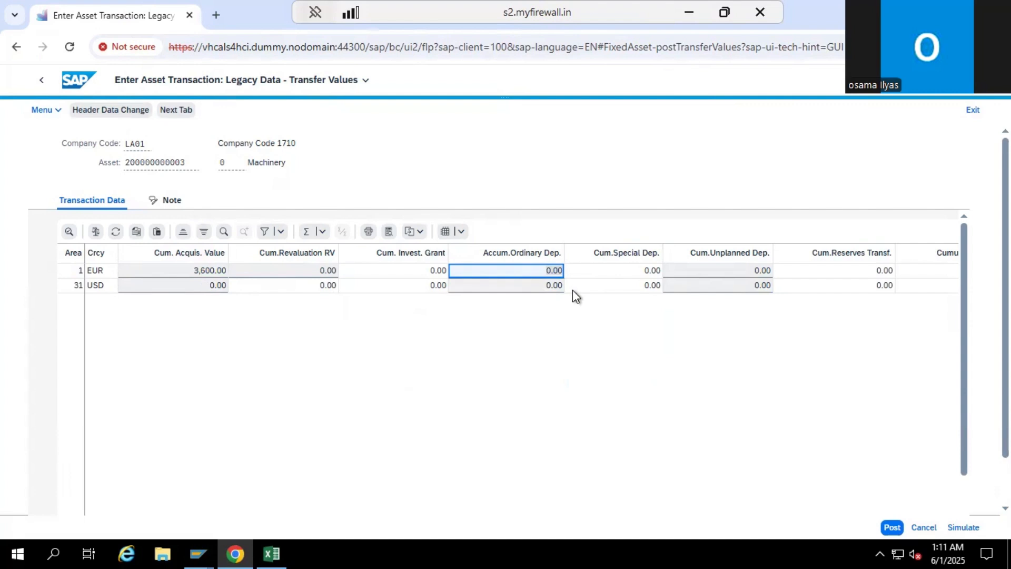
{"action": "type", "text": "720"}
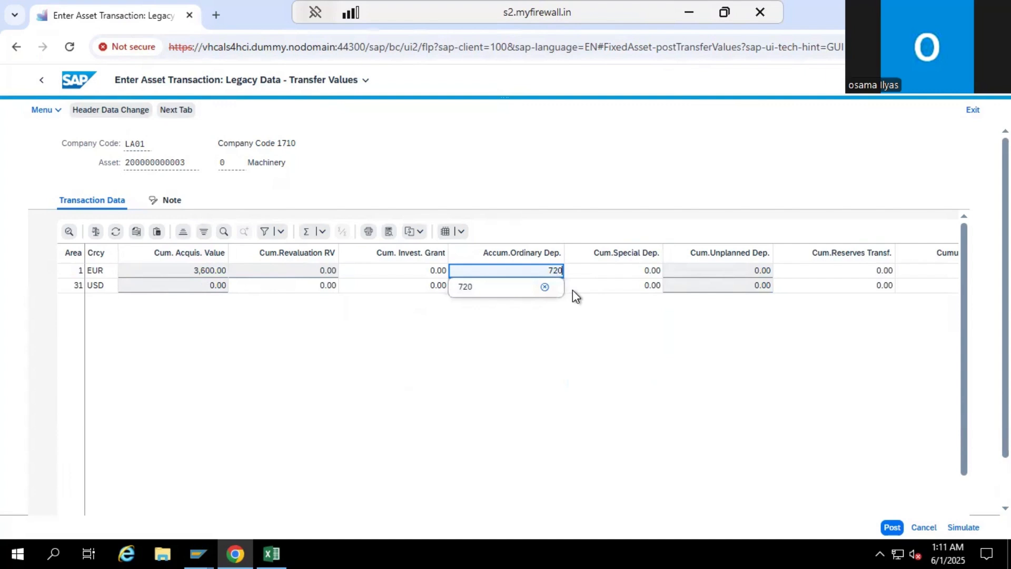
{"action": "key", "text": "Return"}
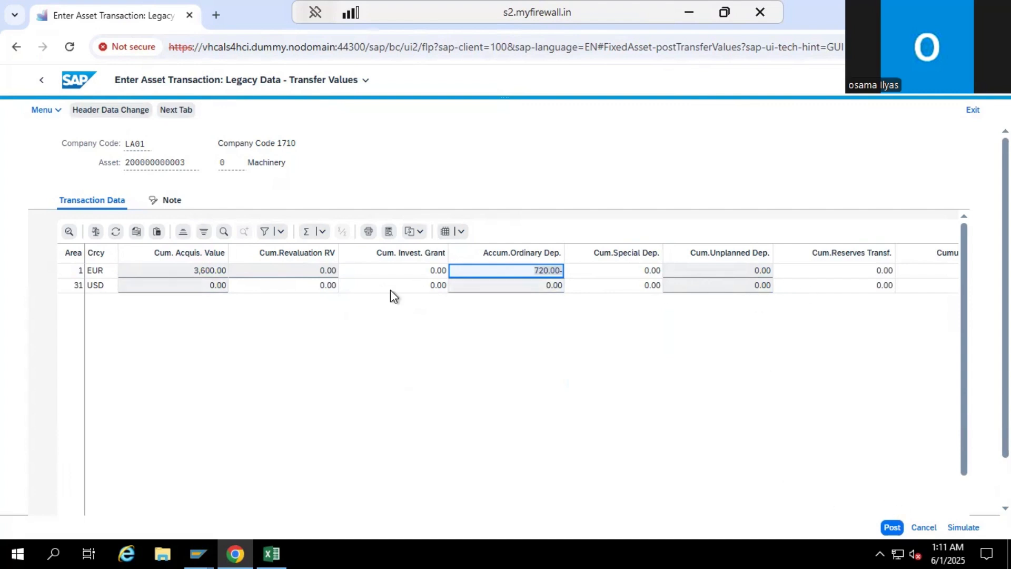
{"action": "left_click", "coordinate": [893, 528]}
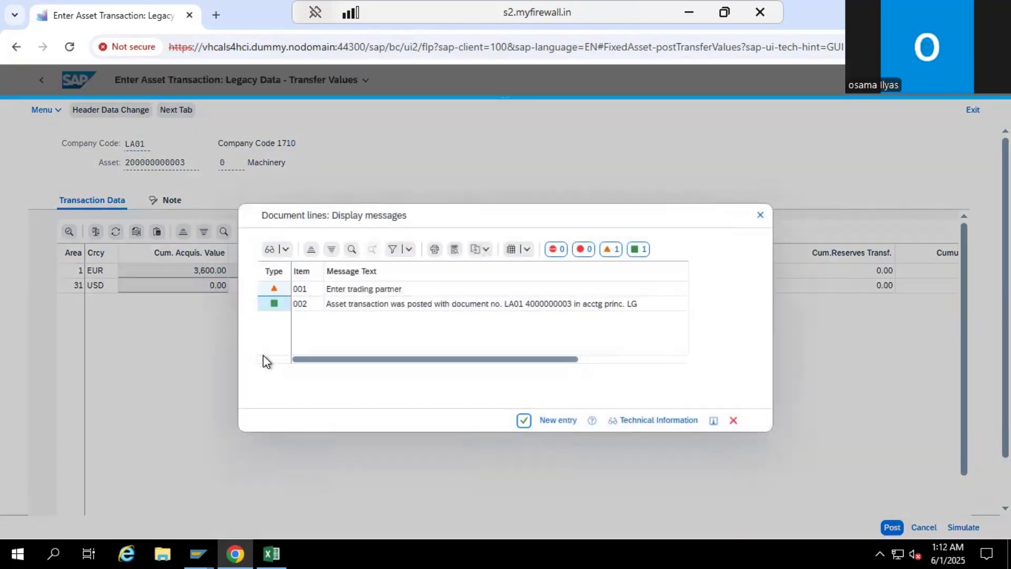
{"action": "left_click", "coordinate": [522, 423]}
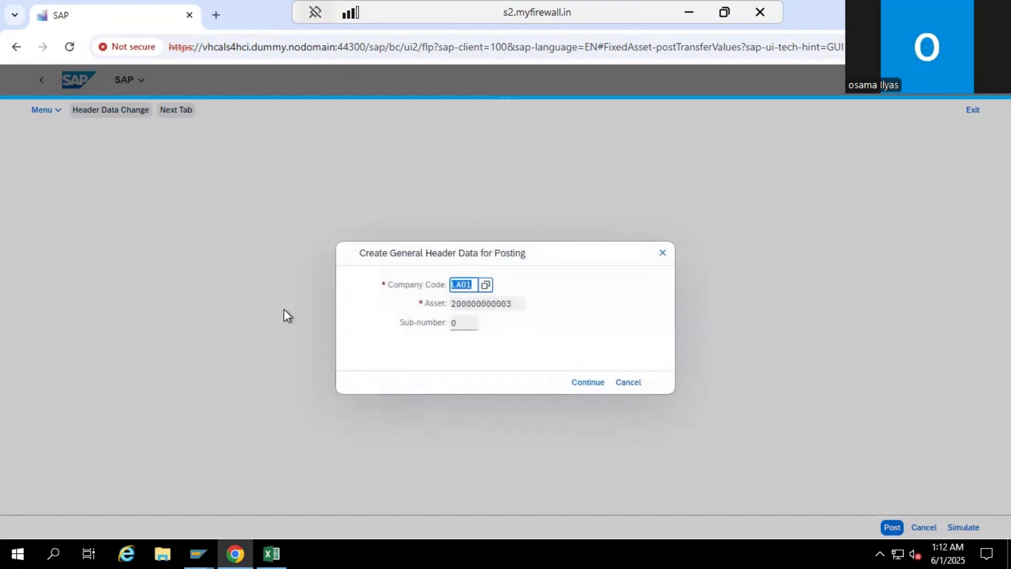
{"action": "left_click", "coordinate": [625, 389]}
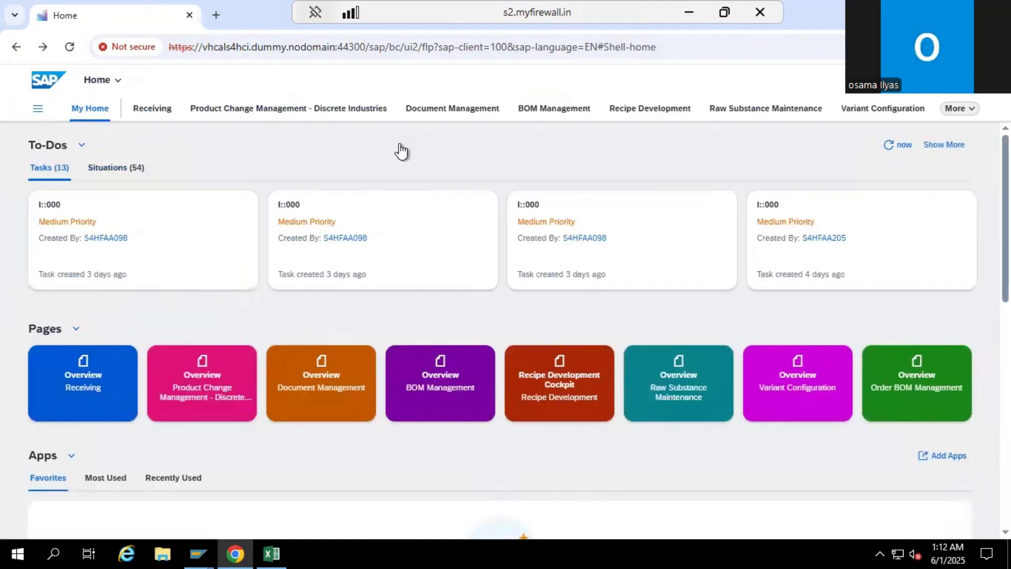
Step: Search the apps for aw01n and open Asset Values for the Machinery asset
{"action": "left_click", "coordinate": [890, 84]}
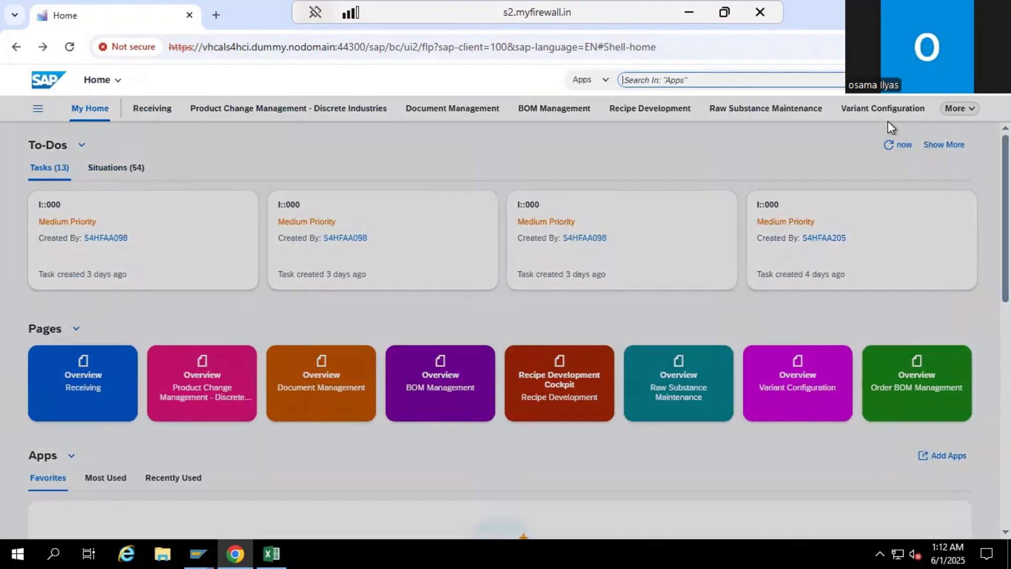
{"action": "type", "text": "aw0"}
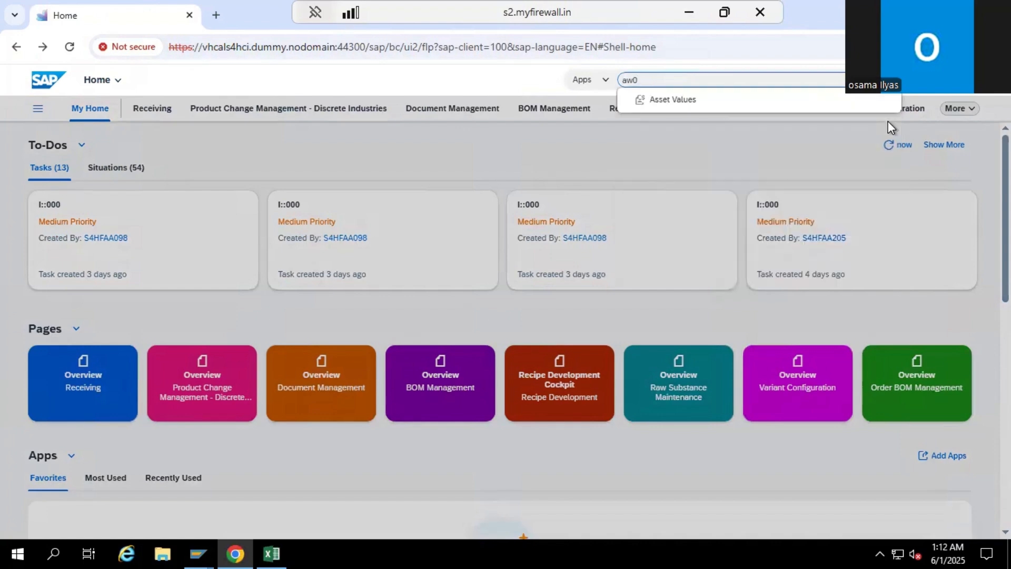
{"action": "type", "text": "1n"}
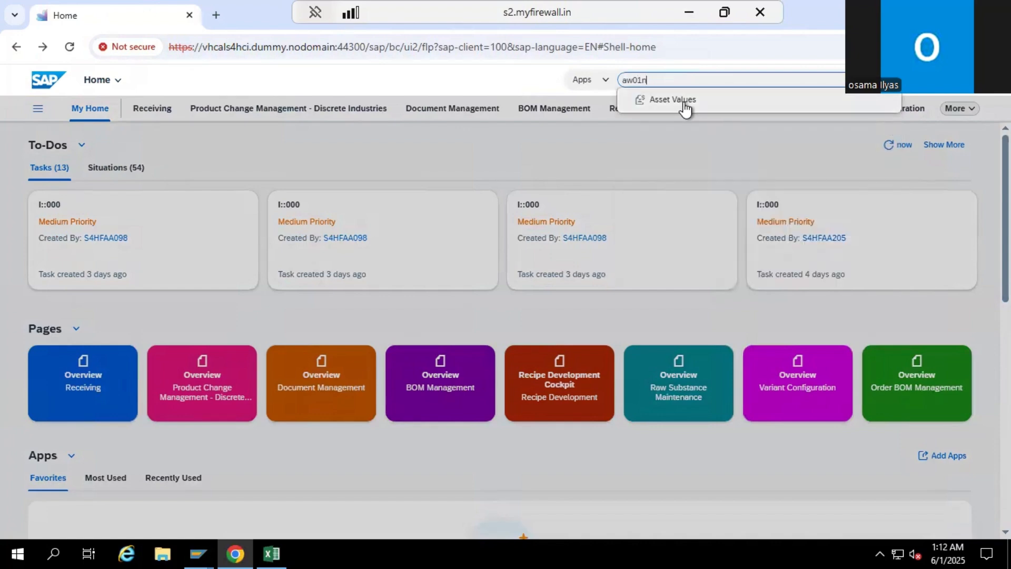
{"action": "left_click", "coordinate": [683, 103]}
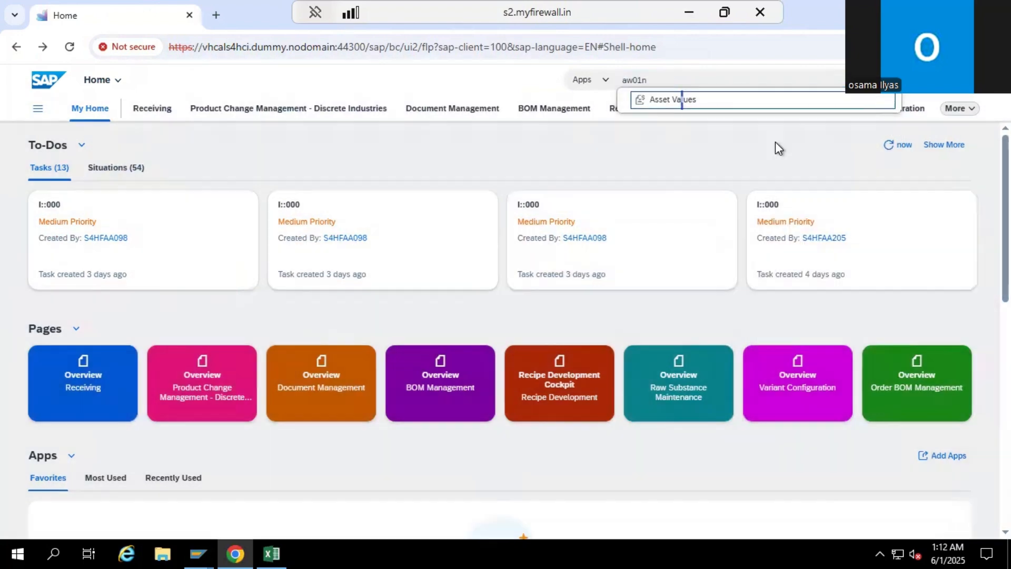
{"action": "left_click", "coordinate": [670, 108]}
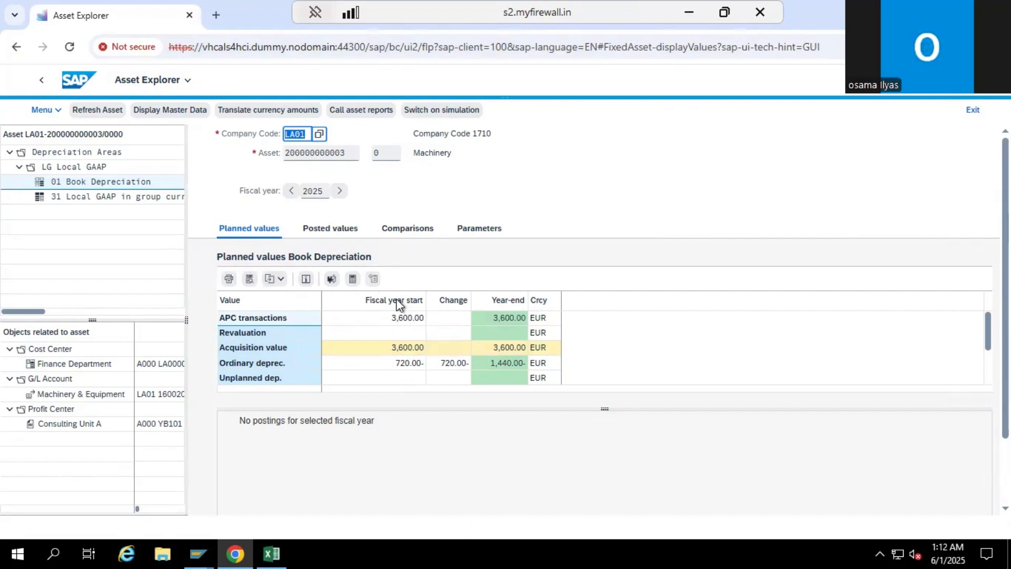
Step: Examine the posted values and the planned monthly depreciation for fiscal year 2025, and try to advance to the following year
{"action": "left_click", "coordinate": [326, 232]}
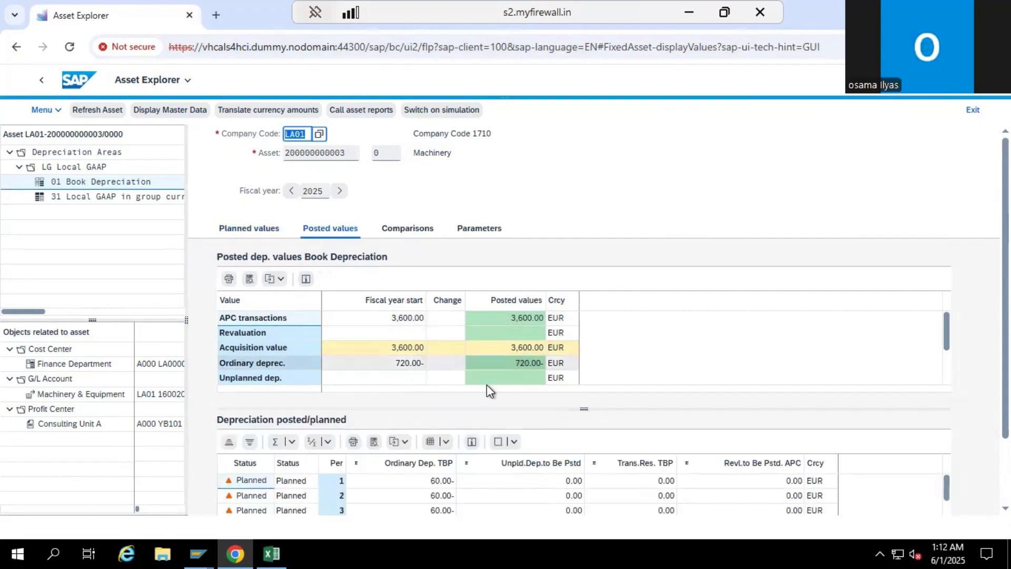
{"action": "left_click_drag", "start_coordinate": [584, 408], "coordinate": [583, 383]}
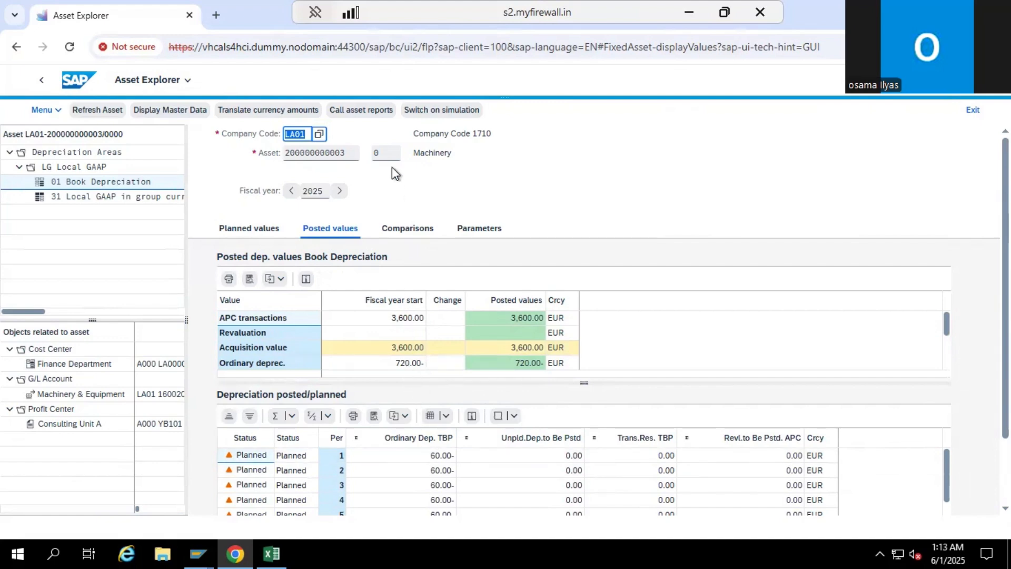
{"action": "left_click", "coordinate": [339, 191]}
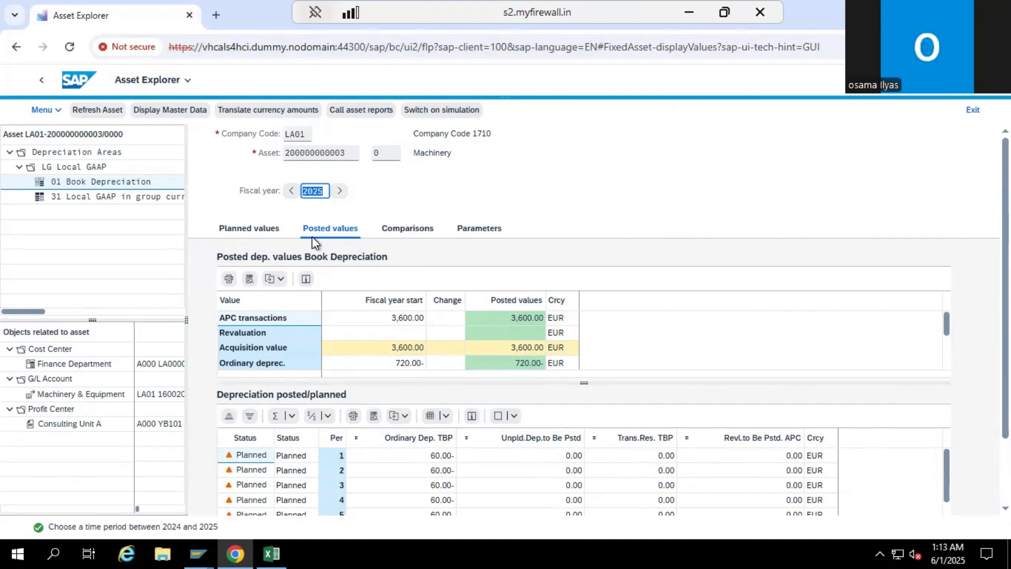
Step: Review the planned book depreciation values year by year through fiscal year 2029
{"action": "left_click", "coordinate": [263, 230]}
{"action": "left_click", "coordinate": [339, 191]}
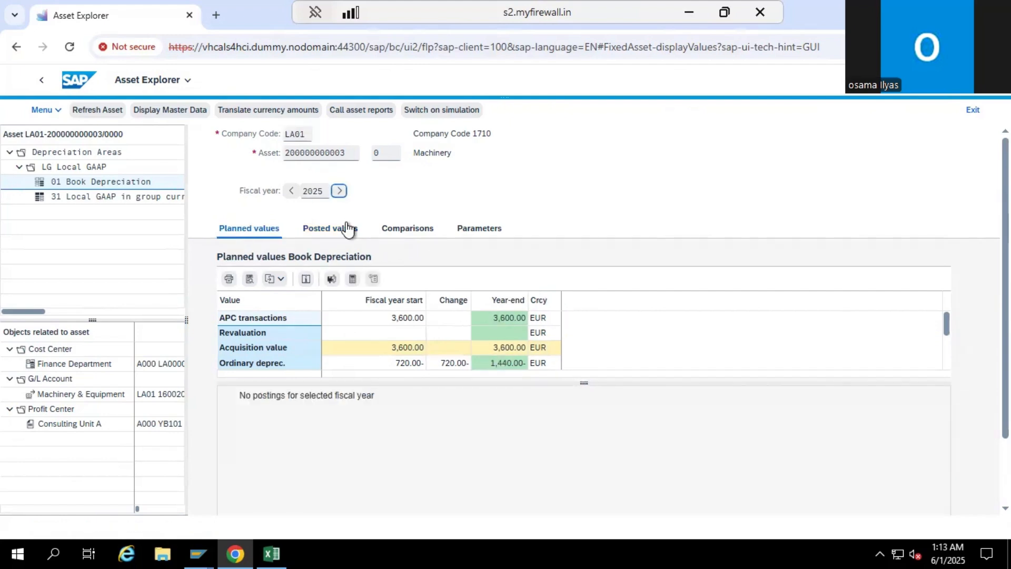
{"action": "left_click", "coordinate": [339, 191]}
{"action": "left_click", "coordinate": [337, 193]}
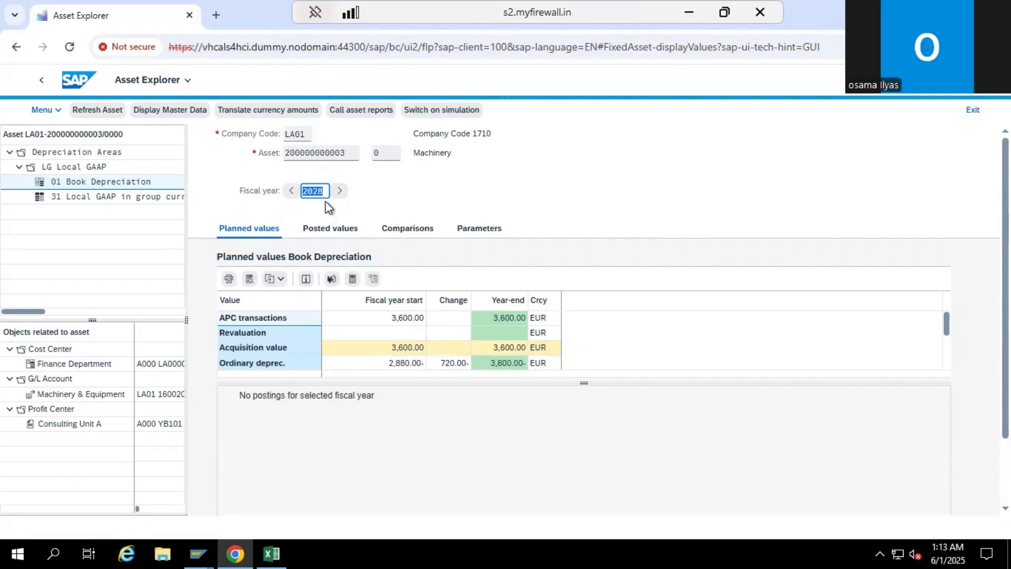
{"action": "left_click", "coordinate": [498, 383]}
{"action": "left_click_drag", "start_coordinate": [497, 383], "coordinate": [501, 414]}
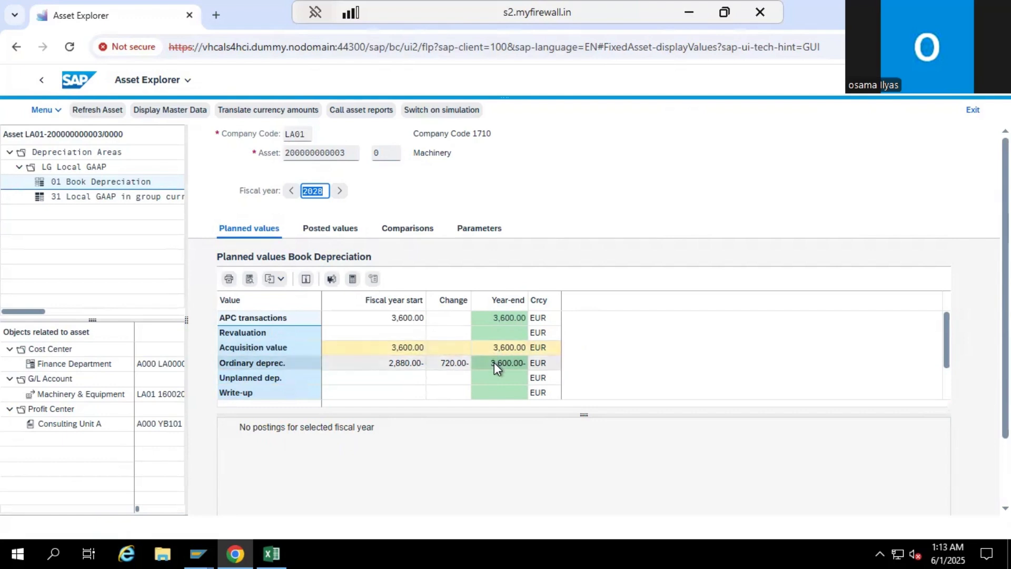
{"action": "left_click", "coordinate": [337, 192]}
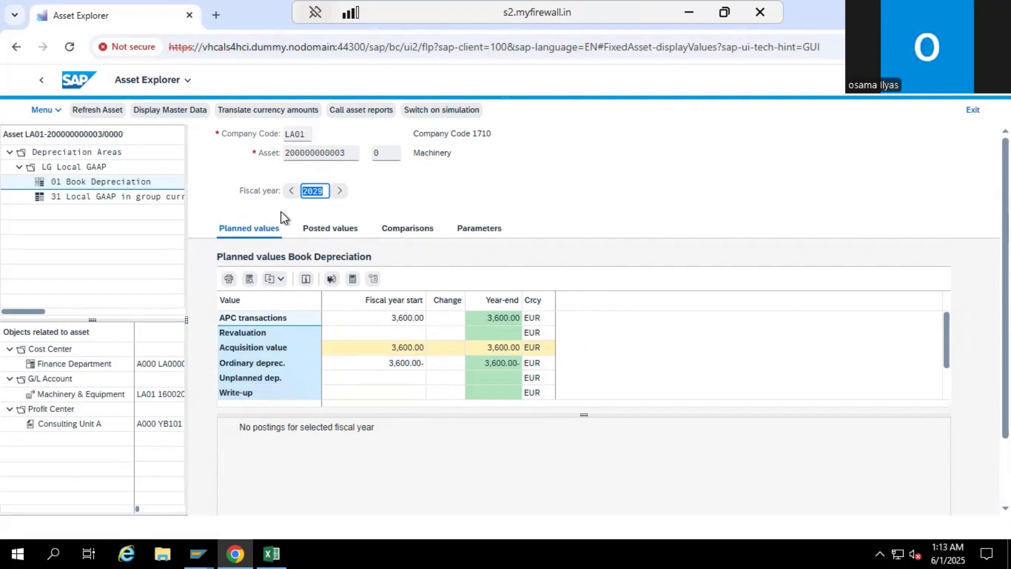
Step: Set the fiscal year to 2024, examine the accounting document of the Asset Data Transfer transaction, and return to the home page
{"action": "type", "text": "2024"}
{"action": "key", "text": "Return"}
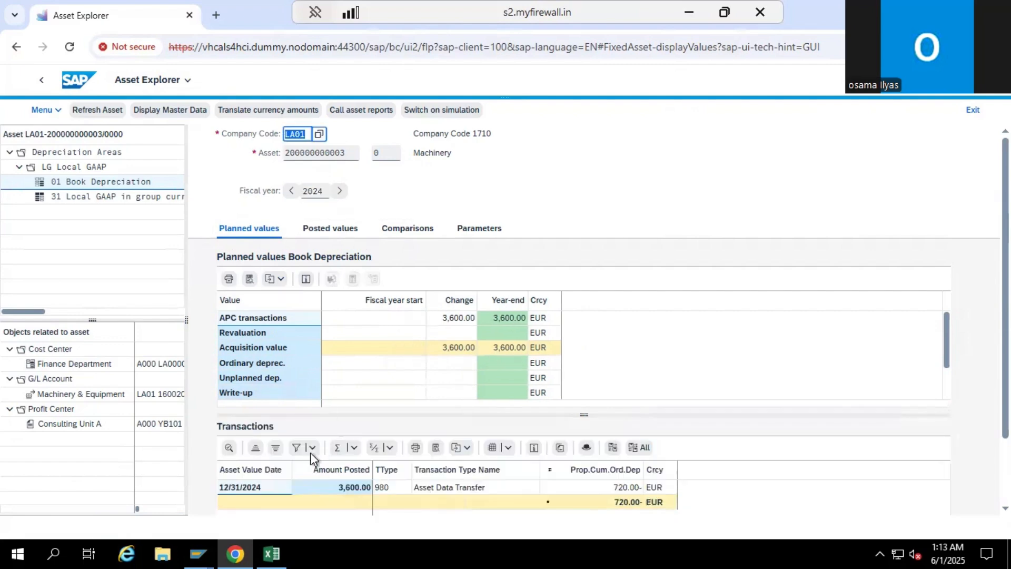
{"action": "left_click", "coordinate": [264, 485]}
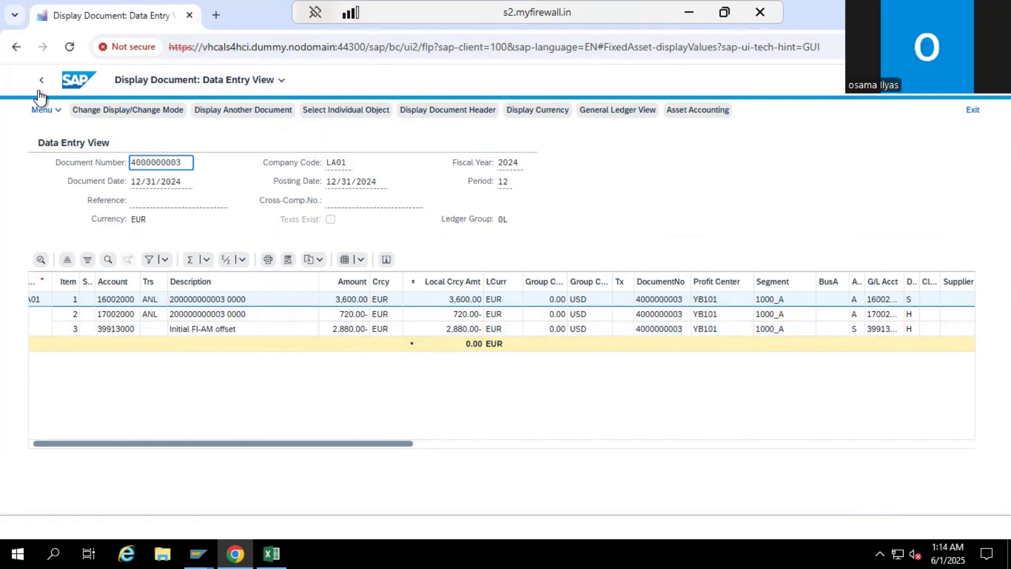
{"action": "left_click", "coordinate": [69, 86]}
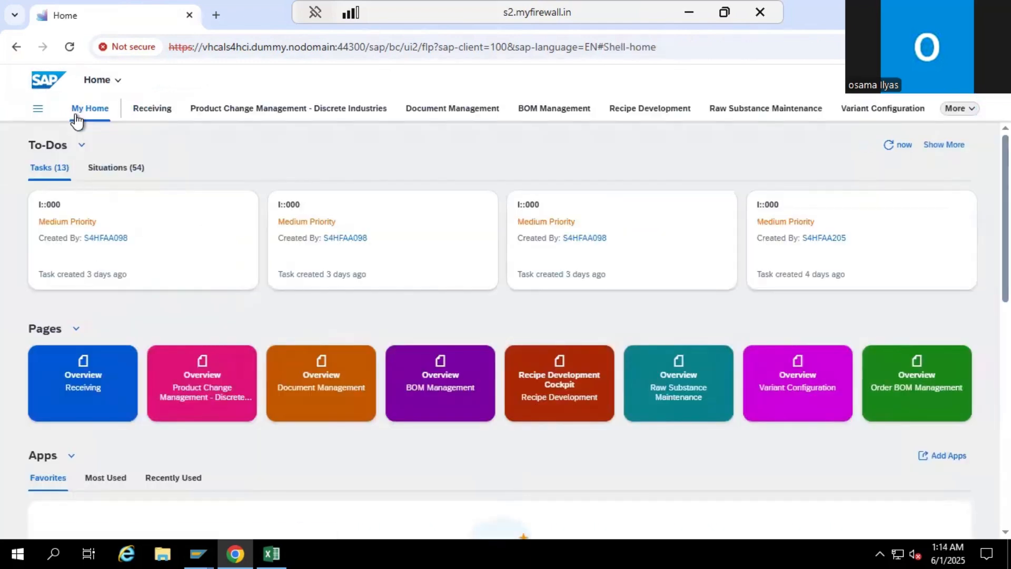